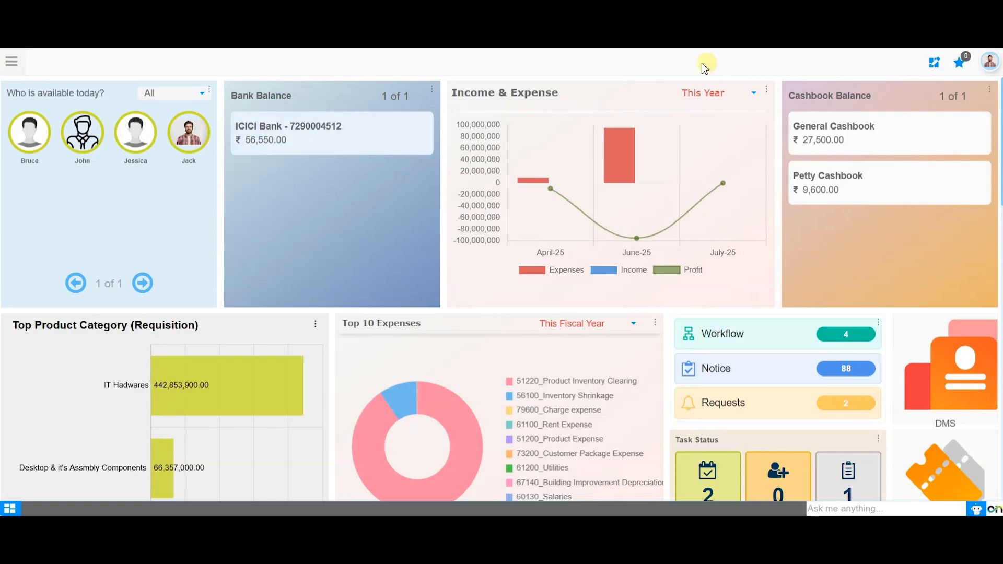
Apply the organization filter for Sonic Ventures in the account's session settings and confirm the change
{"action": "left_click", "coordinate": [989, 62]}
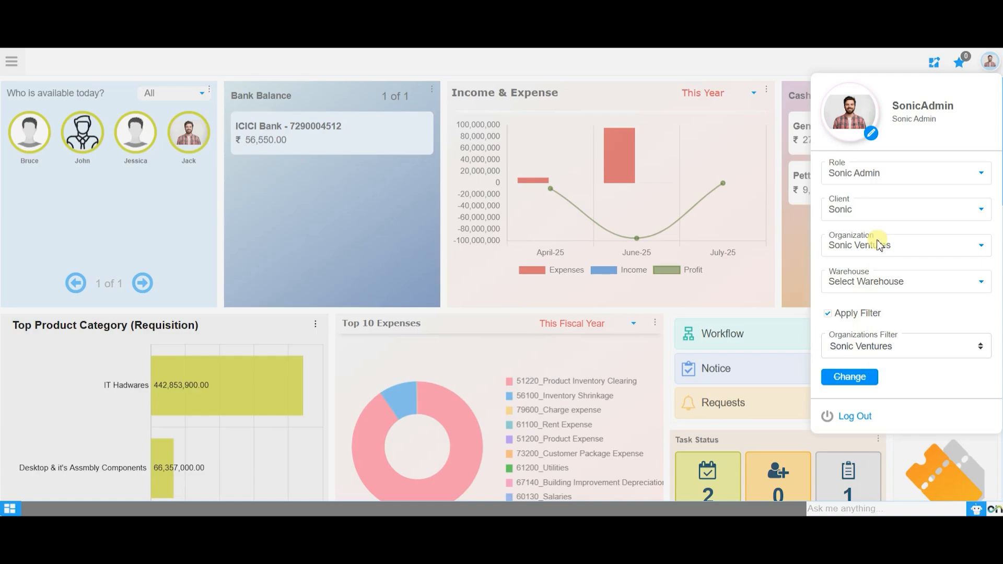
{"action": "left_click", "coordinate": [828, 313]}
{"action": "left_click", "coordinate": [852, 377]}
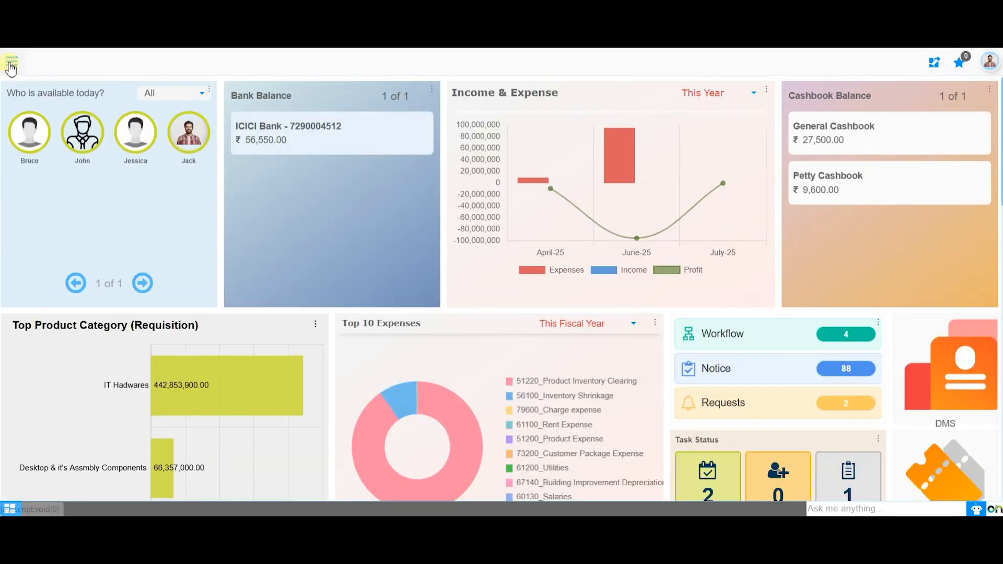
Search the application menu for Period Control and open that window
{"action": "left_click", "coordinate": [10, 62]}
{"action": "left_click", "coordinate": [67, 94]}
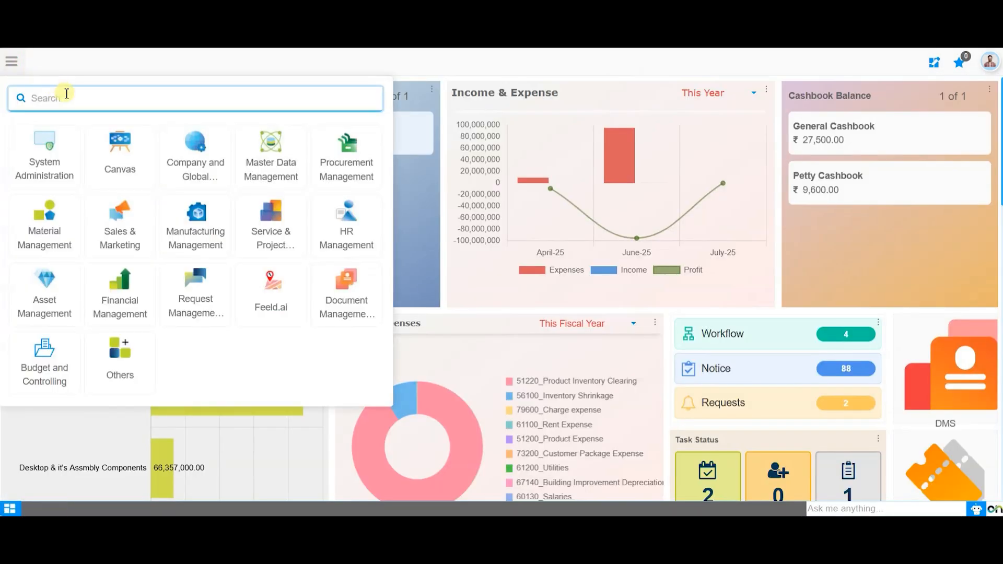
{"action": "type", "text": "Period Control"}
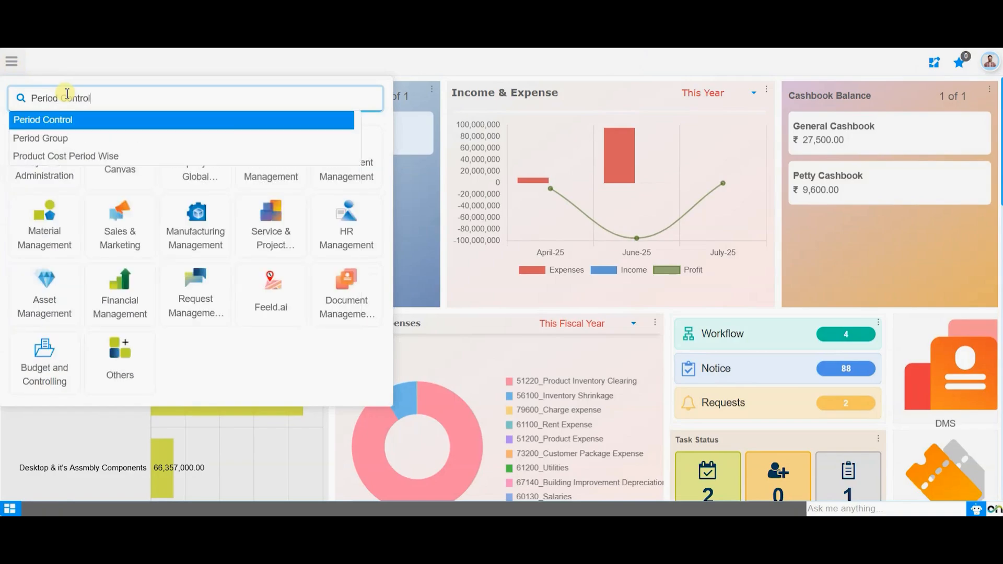
{"action": "key", "text": "Return"}
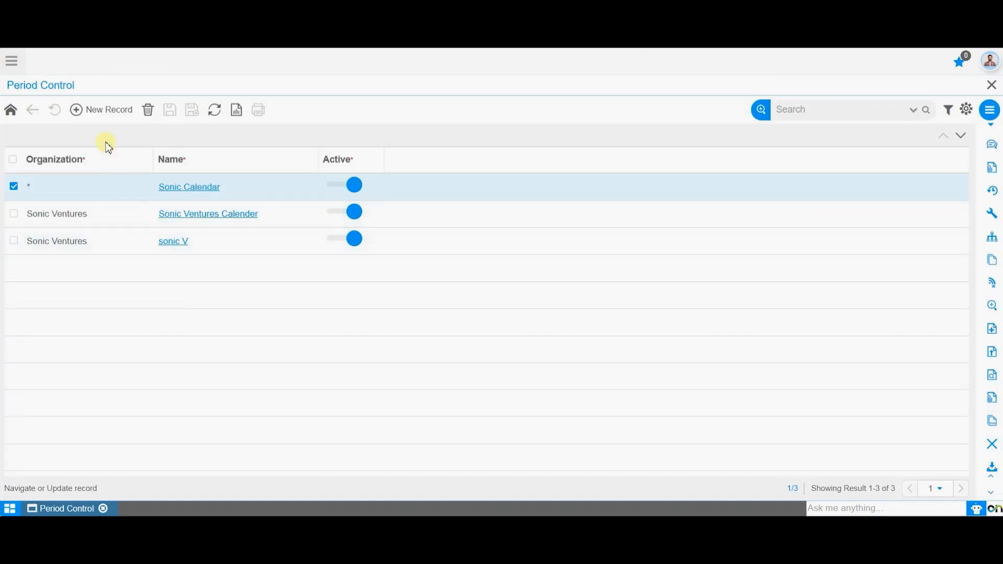
Create a new calendar record for Sonic Ventures and name it "Sonic Company Calendar"
{"action": "left_click", "coordinate": [119, 111]}
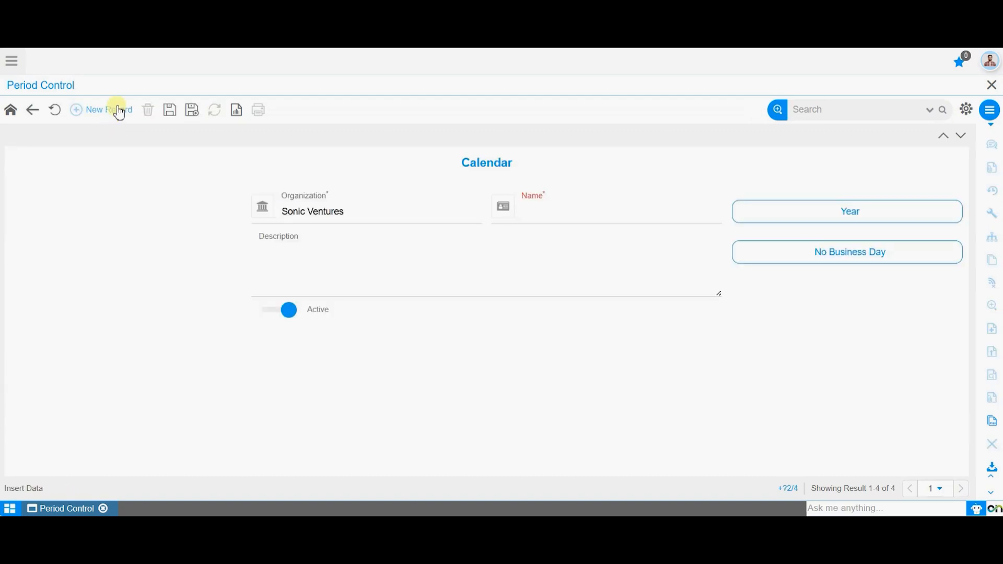
{"action": "left_click", "coordinate": [578, 206]}
{"action": "left_click", "coordinate": [487, 350]}
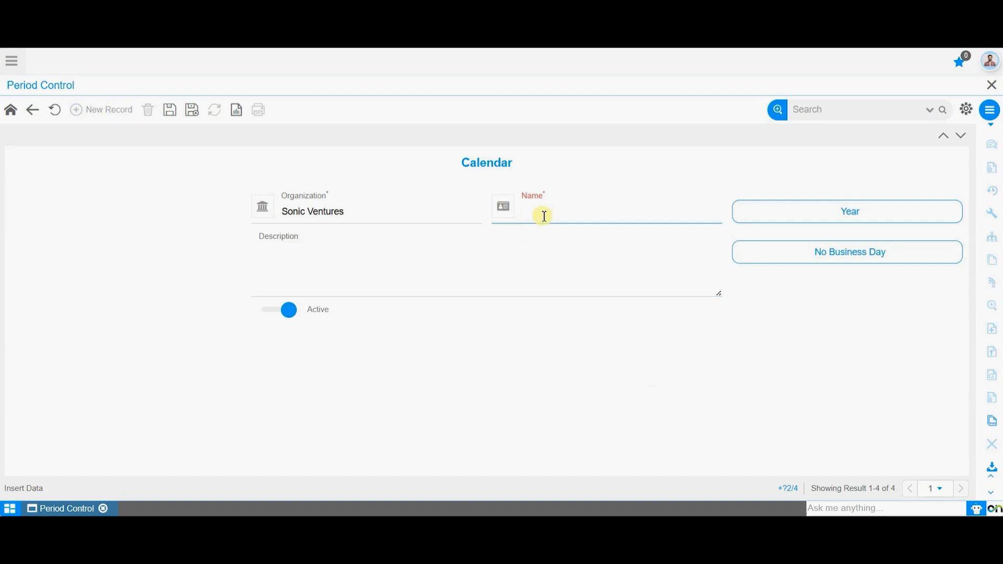
{"action": "left_click", "coordinate": [543, 213]}
{"action": "type", "text": "Soni"}
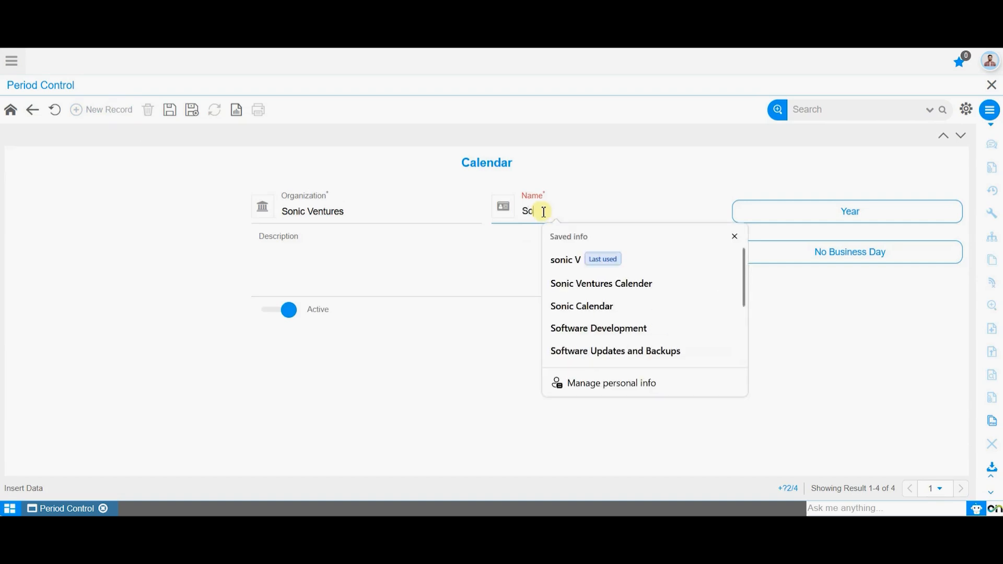
{"action": "type", "text": "c Comp"}
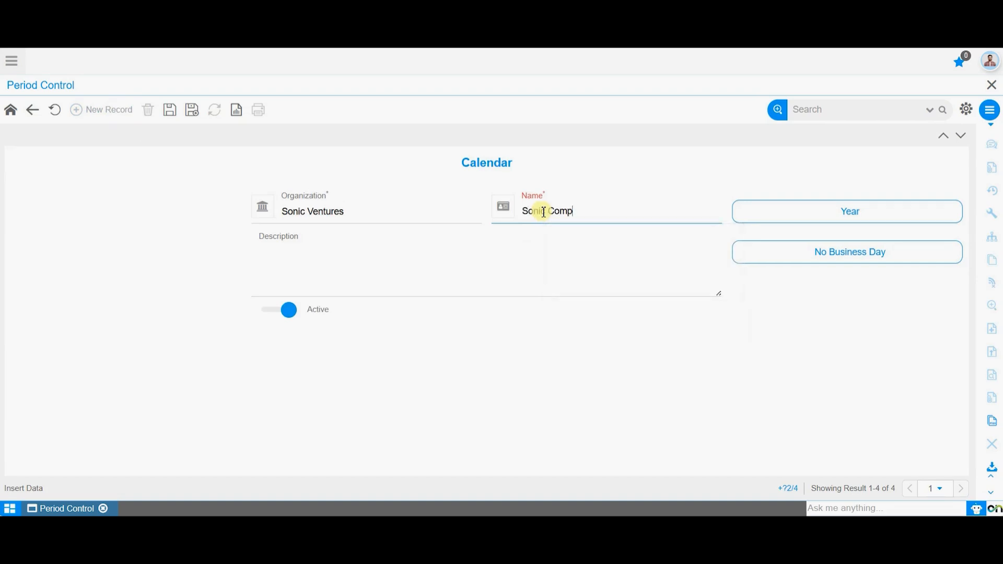
{"action": "type", "text": "any Calender"}
Enter the description "Sonic Calendar for the year 2025" for the calendar and save the record
{"action": "left_click", "coordinate": [444, 258]}
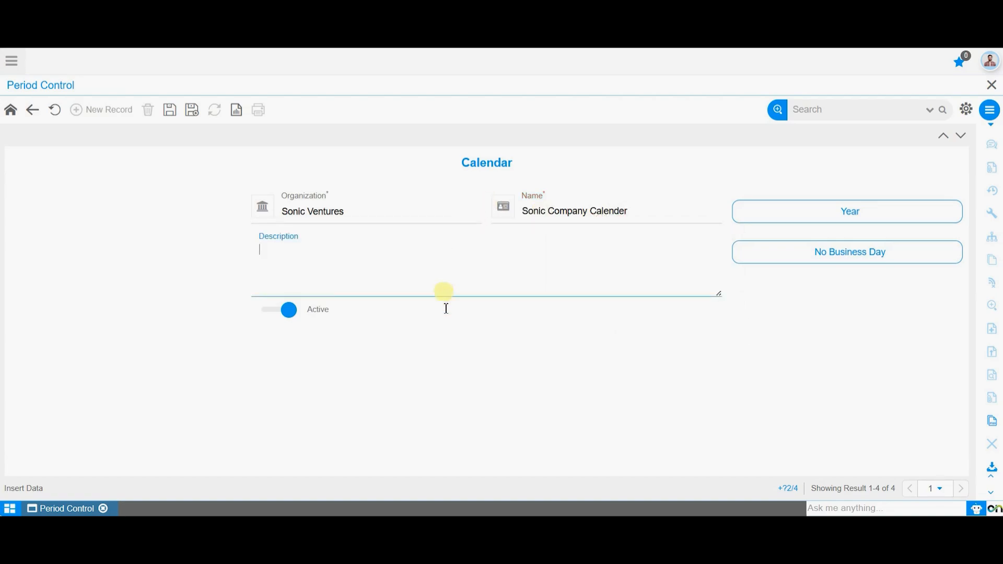
{"action": "type", "text": "Sonic Calender for the year 2025"}
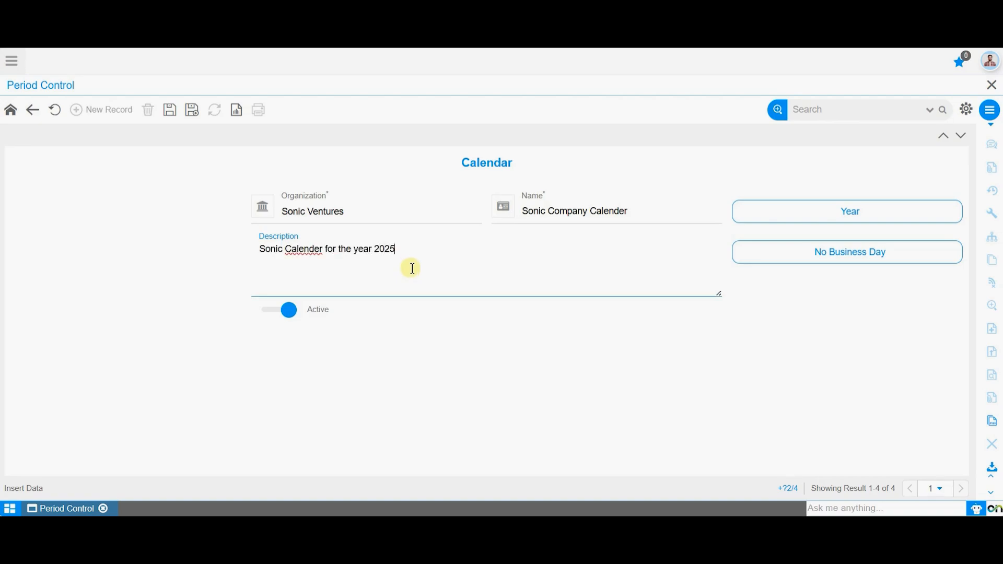
{"action": "left_click", "coordinate": [411, 373]}
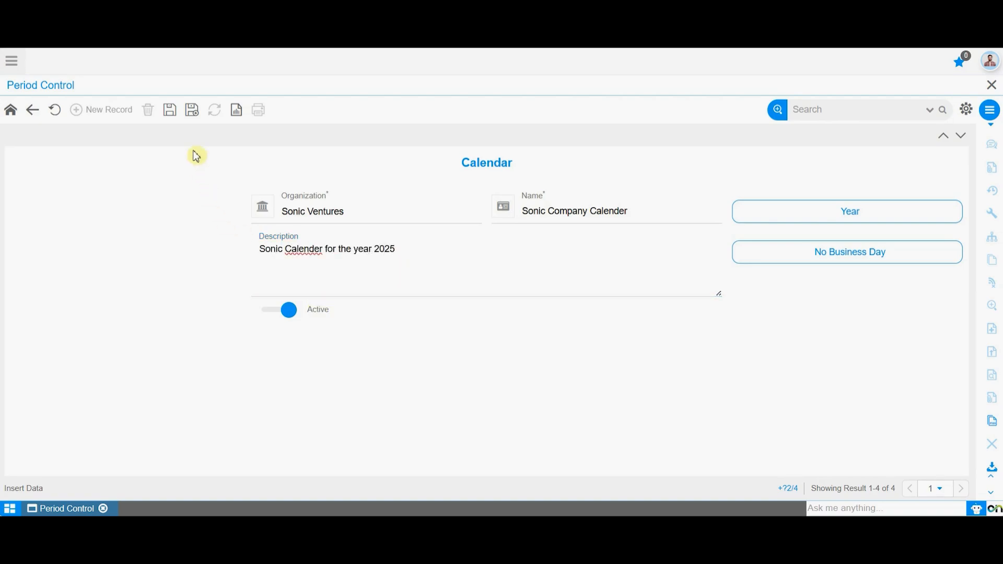
{"action": "left_click", "coordinate": [172, 111]}
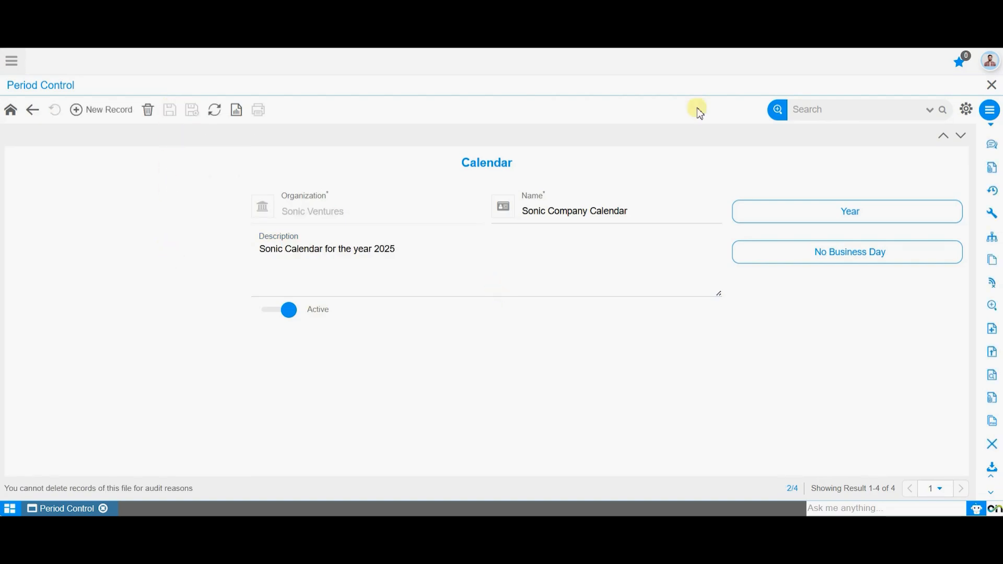
Add a new Year record to the Sonic Company Calendar and set its calendar year to 2025
{"action": "left_click", "coordinate": [884, 213]}
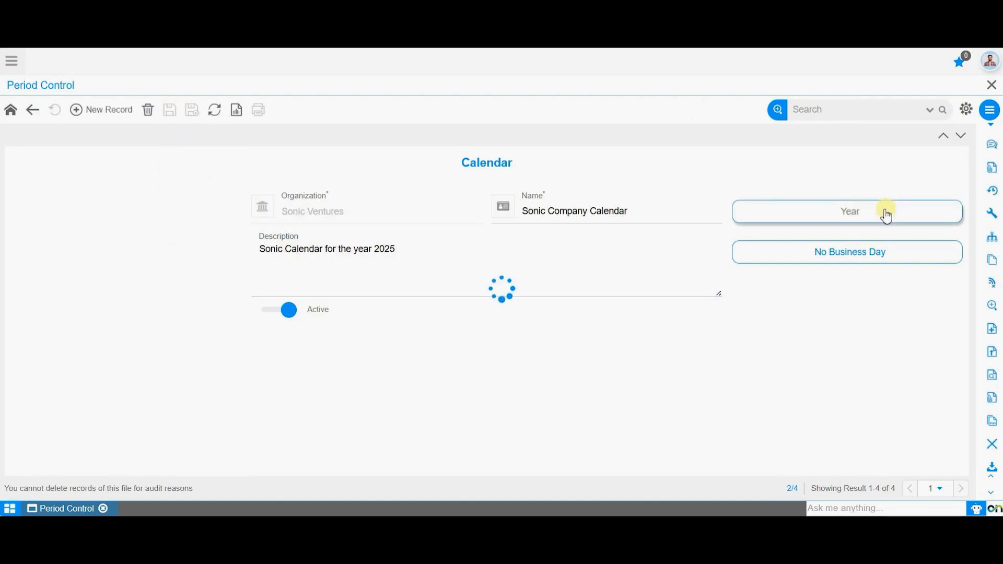
{"action": "left_click", "coordinate": [111, 118]}
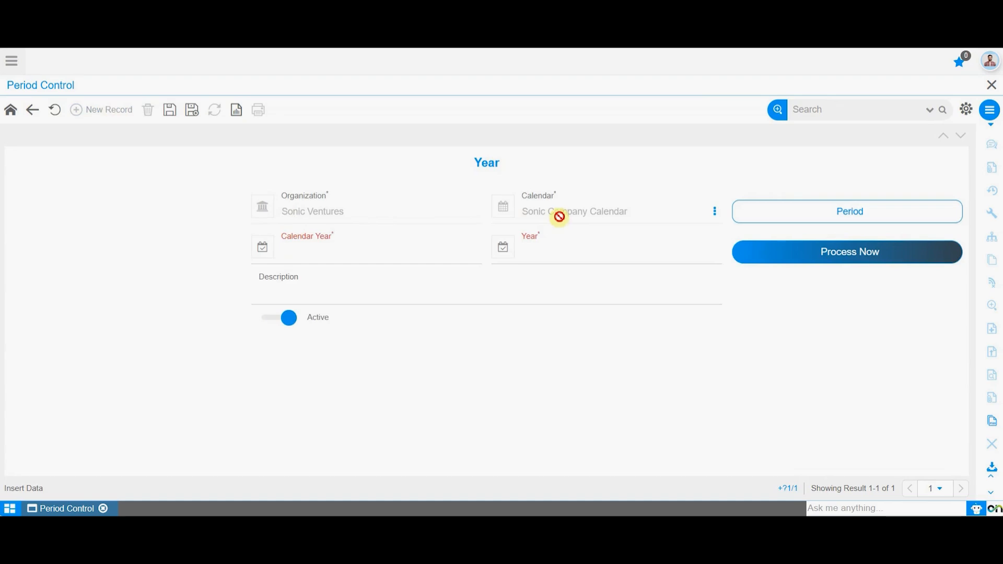
{"action": "left_click", "coordinate": [368, 261]}
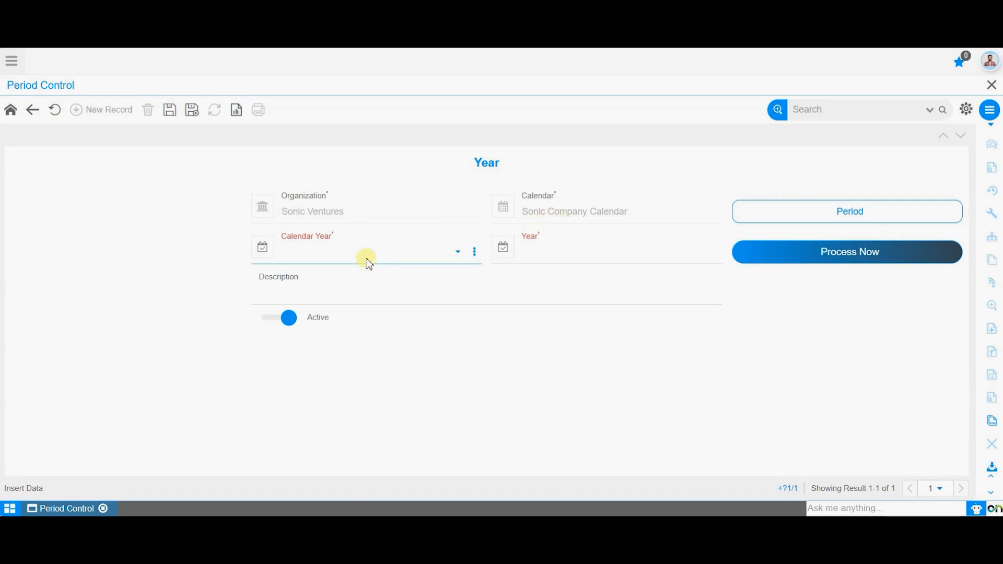
{"action": "left_click", "coordinate": [376, 258]}
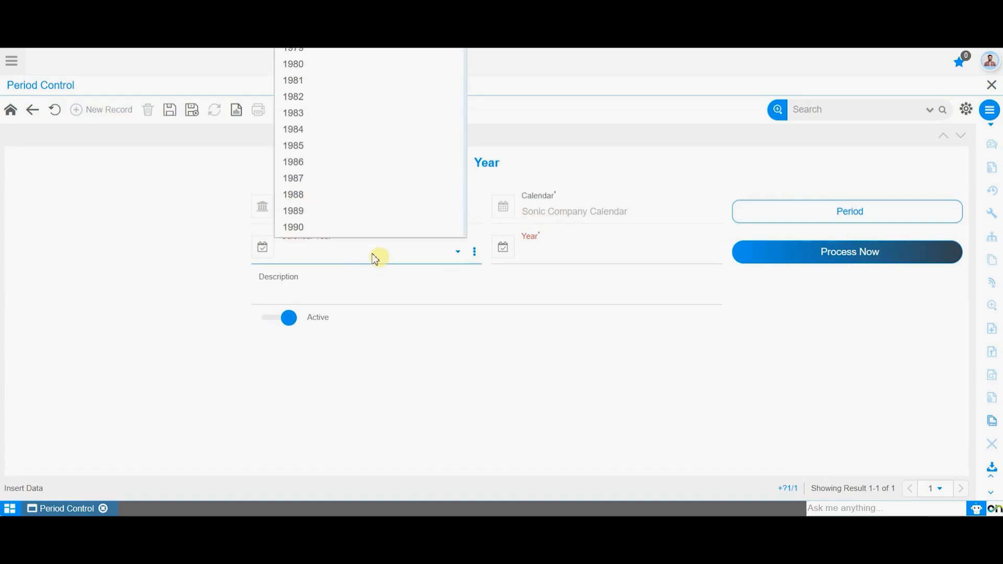
{"action": "scroll", "coordinate": [359, 180], "scroll_direction": "down", "scroll_amount": 15}
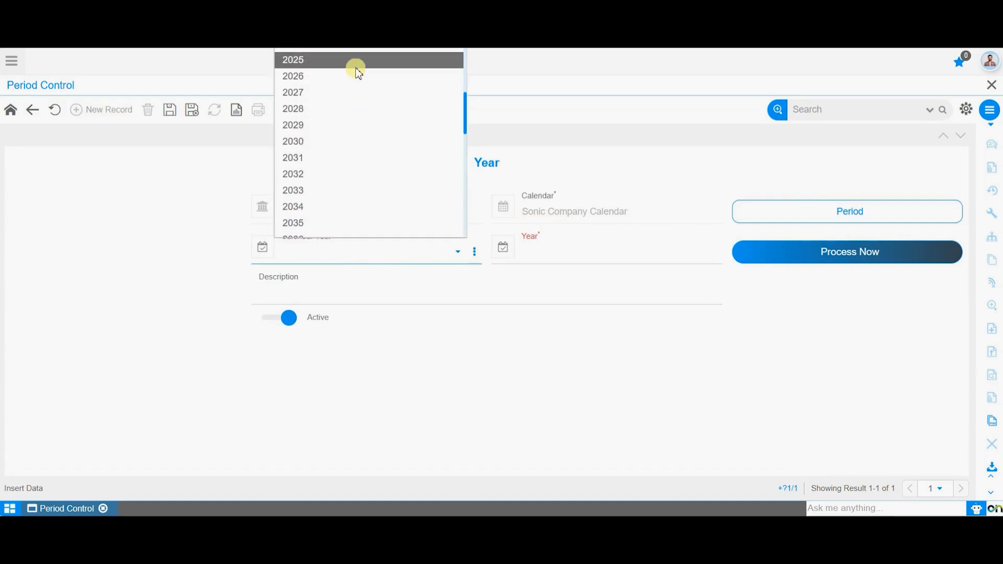
{"action": "left_click", "coordinate": [358, 68]}
Set the record's Year to 2025-26, leave the description empty, and save it
{"action": "left_click", "coordinate": [539, 251]}
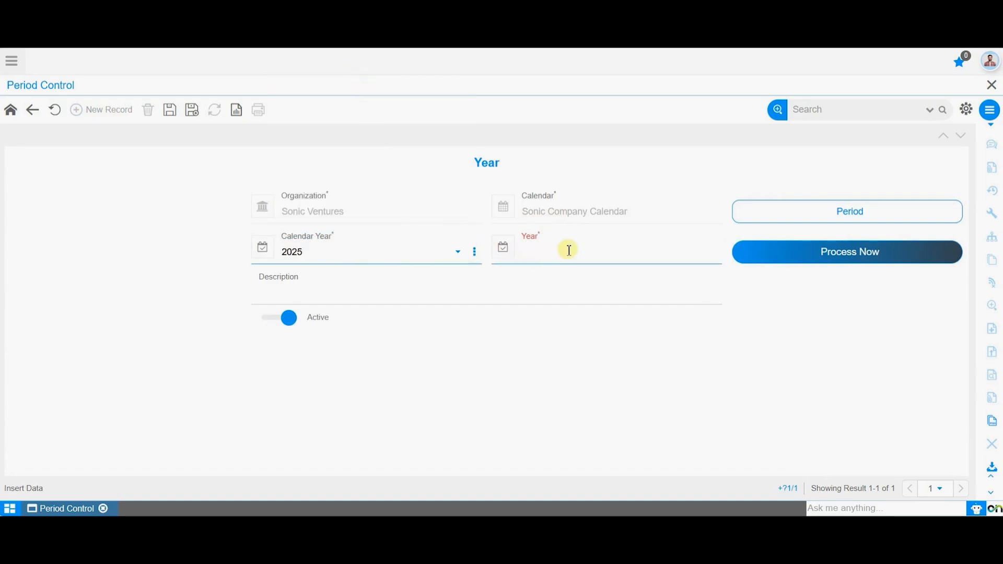
{"action": "left_click", "coordinate": [543, 257]}
{"action": "key", "text": "Num_Lock"}
{"action": "type", "text": "2025-26"}
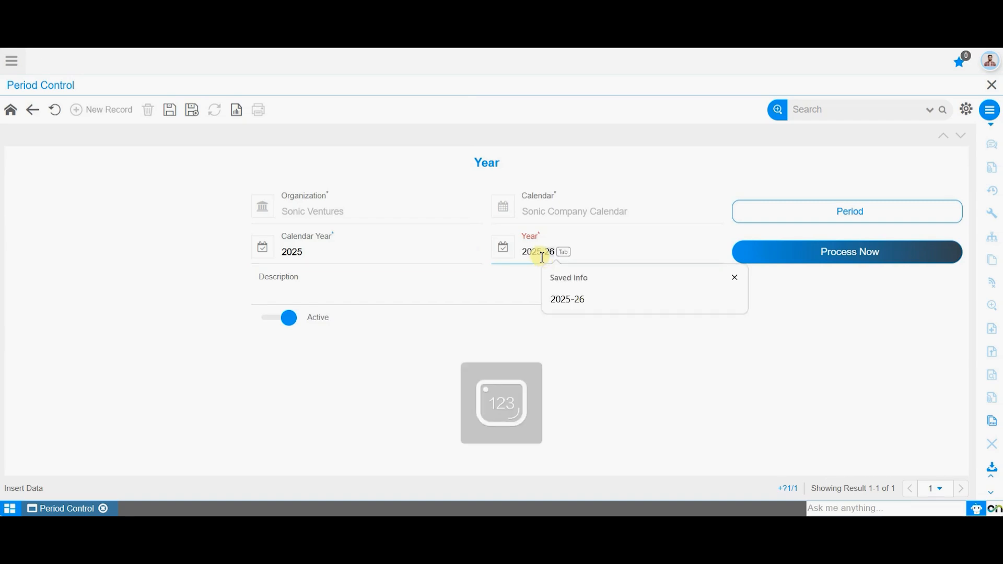
{"action": "key", "text": "Tab"}
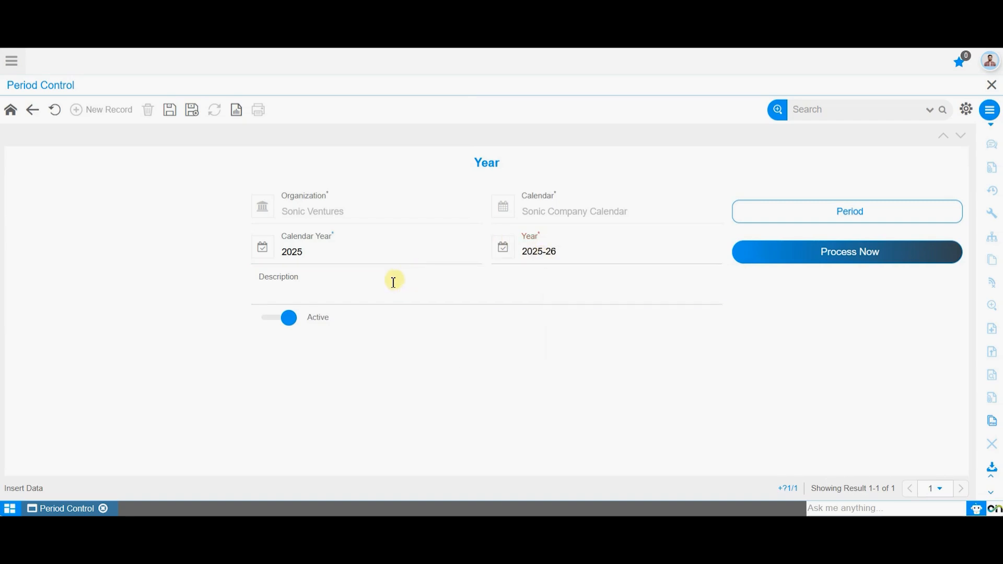
{"action": "left_click", "coordinate": [386, 285]}
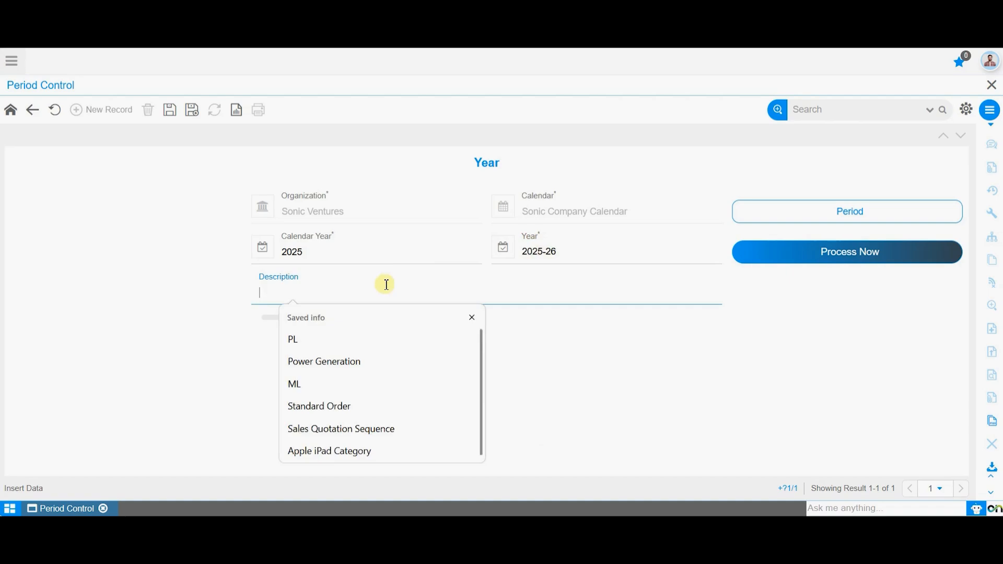
{"action": "left_click", "coordinate": [214, 280]}
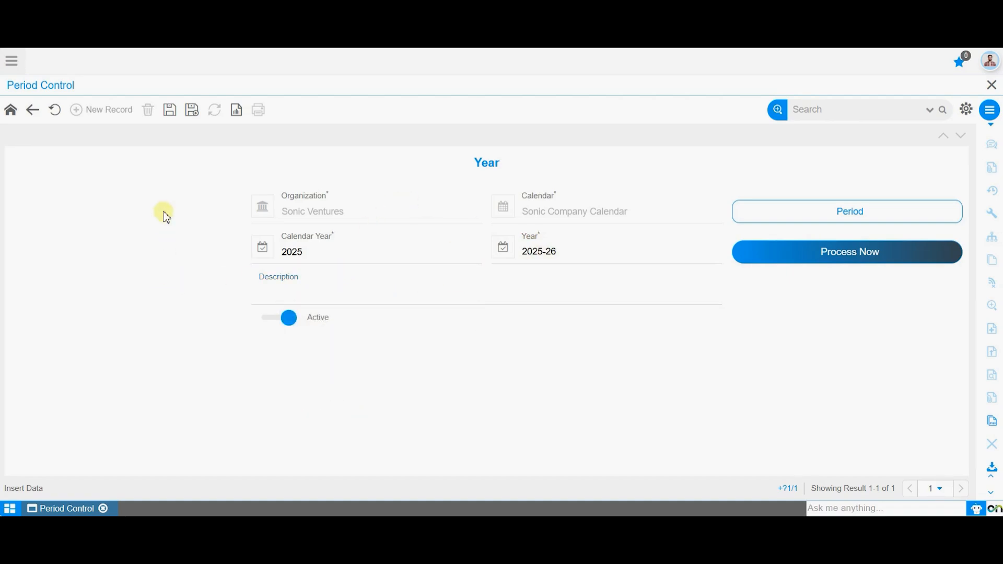
{"action": "left_click", "coordinate": [171, 113]}
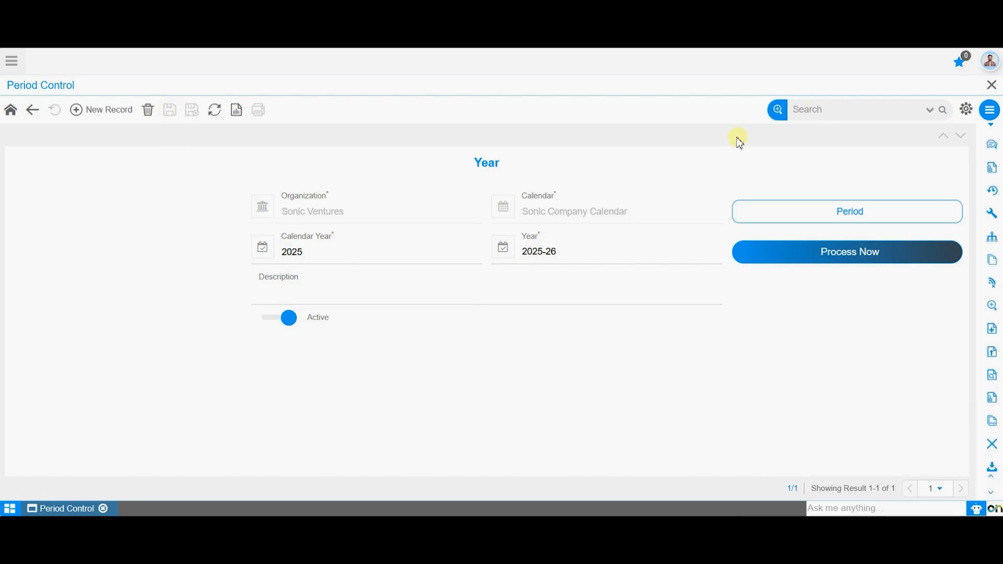
Look at the year's Period list and, back in the Year record, generate the periods with April as the starting month
{"action": "left_click", "coordinate": [874, 212]}
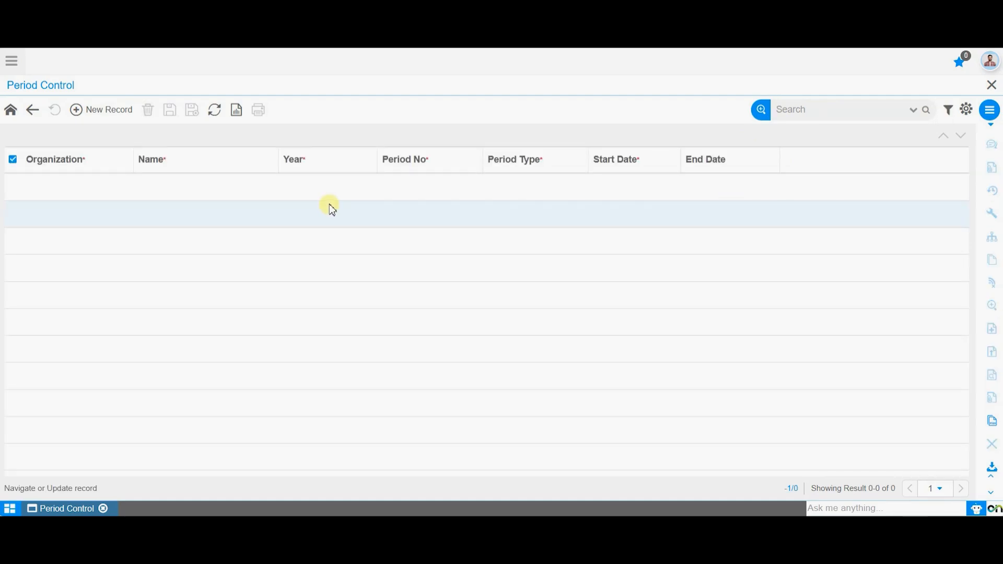
{"action": "left_click", "coordinate": [34, 112]}
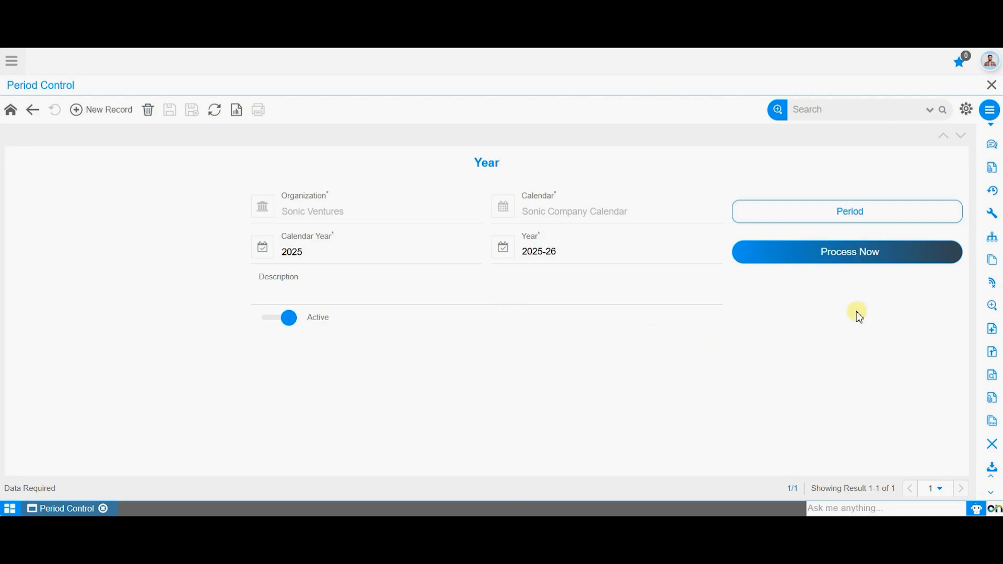
{"action": "left_click", "coordinate": [860, 255]}
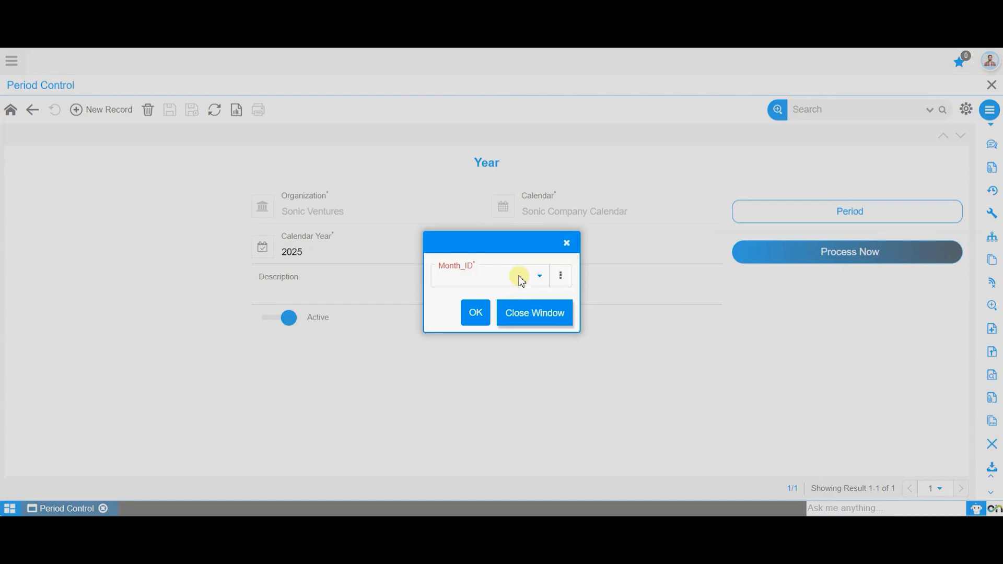
{"action": "left_click", "coordinate": [520, 279]}
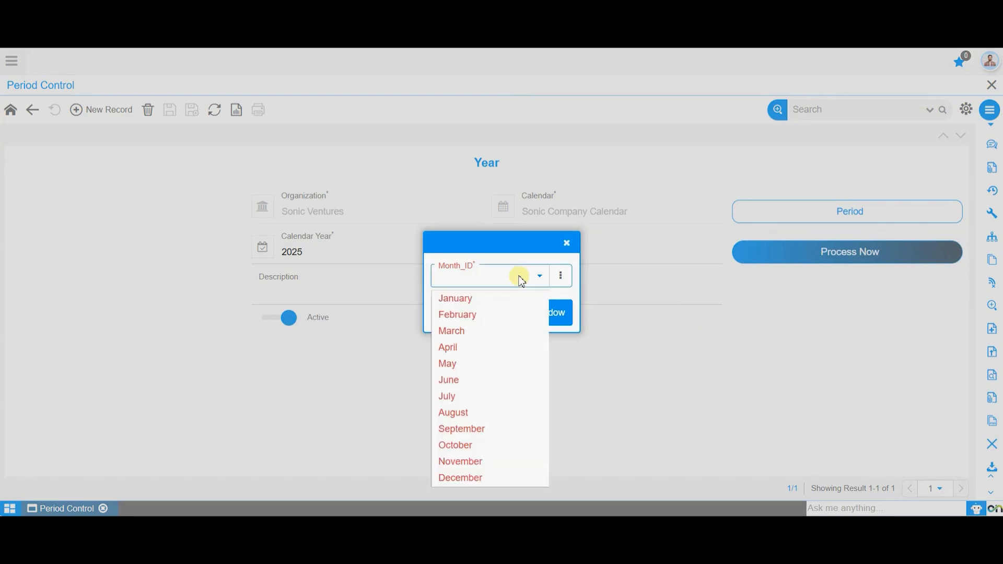
{"action": "left_click", "coordinate": [510, 347]}
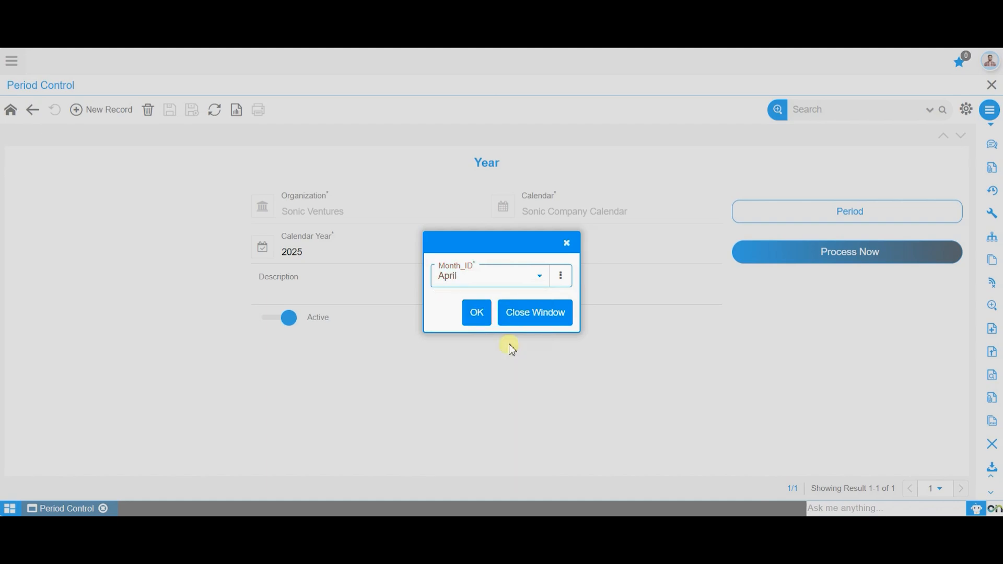
{"action": "left_click", "coordinate": [512, 283]}
{"action": "left_click", "coordinate": [509, 396]}
{"action": "left_click", "coordinate": [506, 285]}
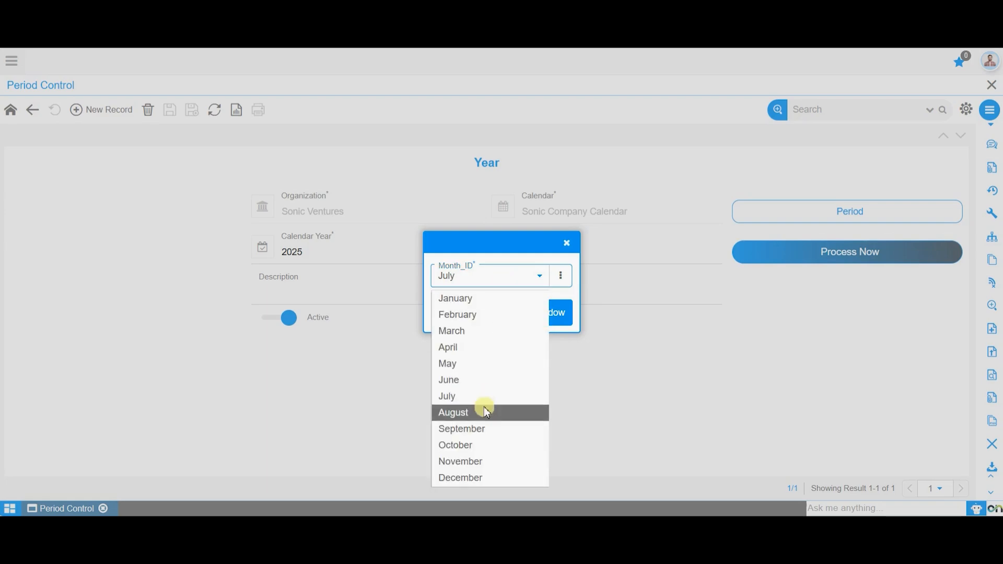
{"action": "left_click", "coordinate": [484, 355]}
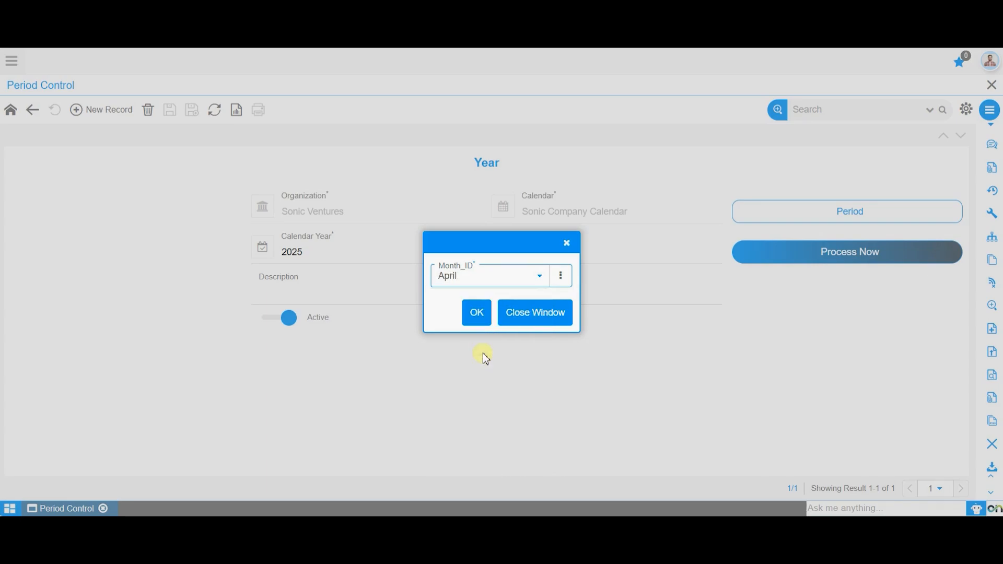
{"action": "left_click", "coordinate": [476, 316]}
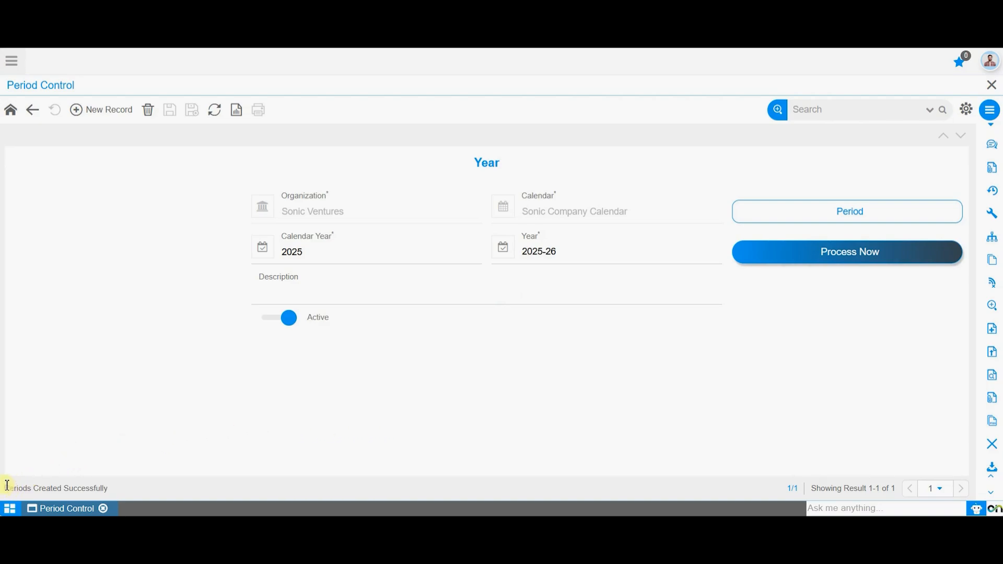
Check the processing message and review the monthly periods generated for year 2025-26
{"action": "left_click_drag", "start_coordinate": [8, 489], "coordinate": [107, 488]}
{"action": "left_click", "coordinate": [247, 398]}
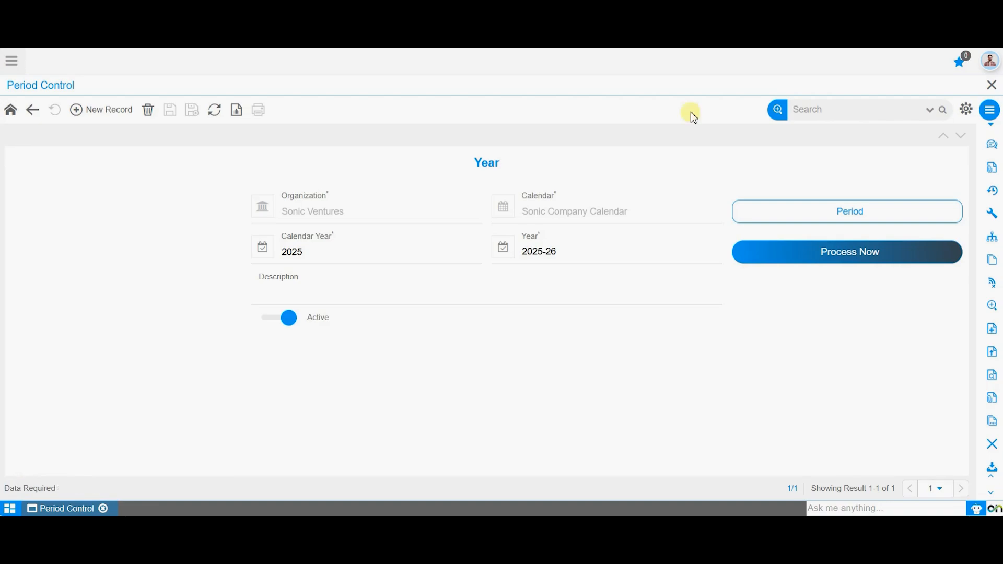
{"action": "left_click", "coordinate": [880, 210]}
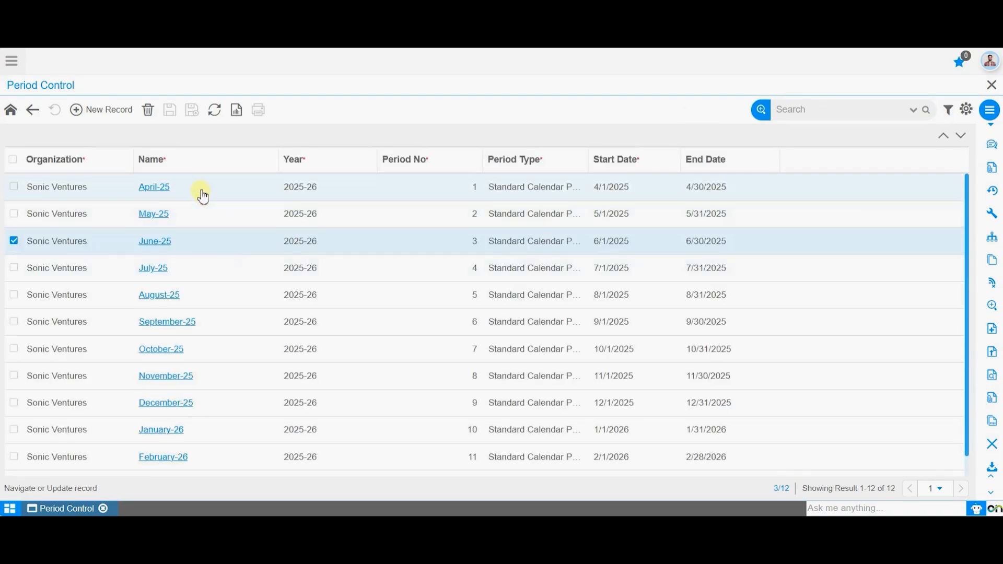
{"action": "scroll", "coordinate": [184, 337], "scroll_direction": "down", "scroll_amount": 1}
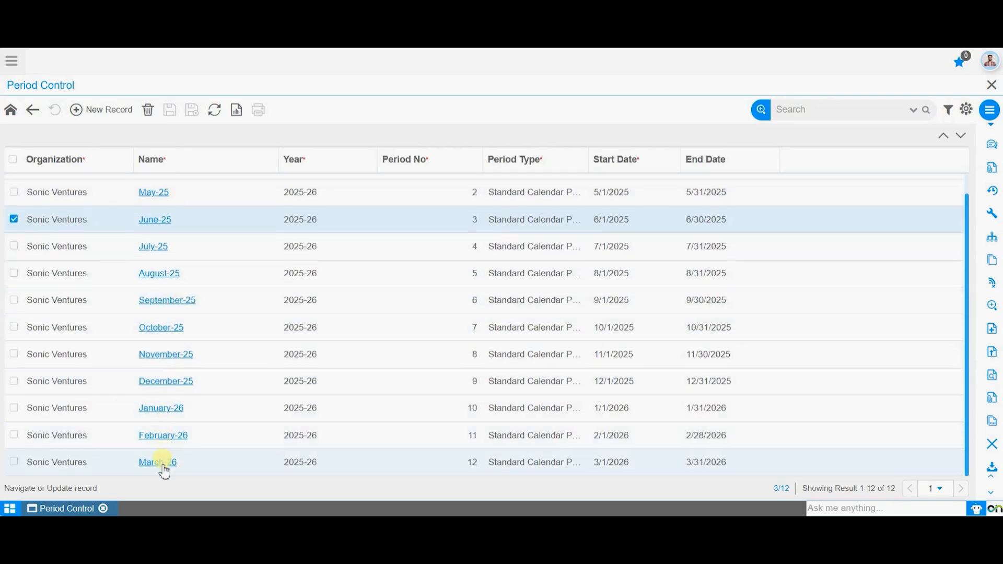
Open the June-25 period and look through the document base types in its Period Control list, returning to the period record
{"action": "scroll", "coordinate": [386, 390], "scroll_direction": "up", "scroll_amount": 1}
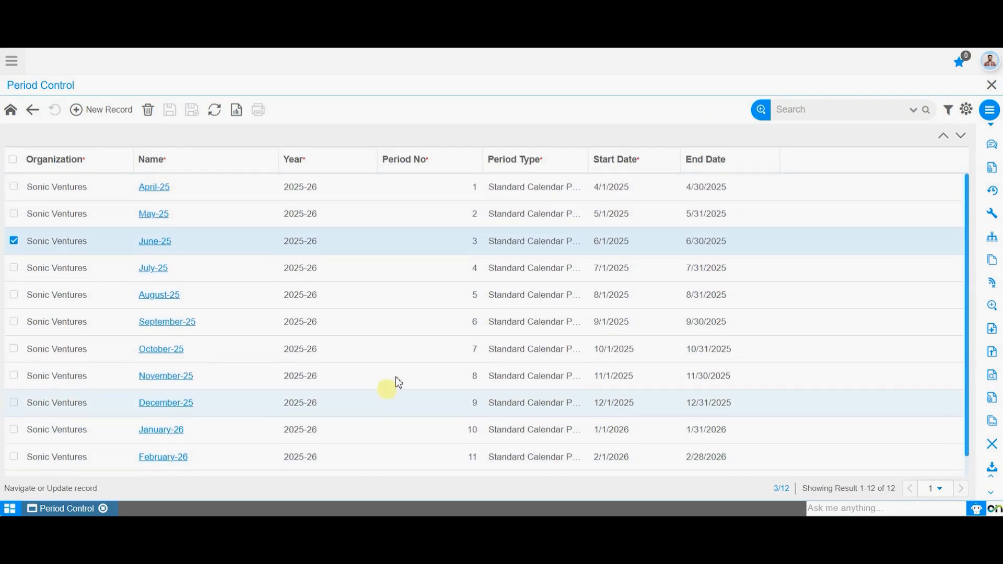
{"action": "left_click", "coordinate": [165, 246]}
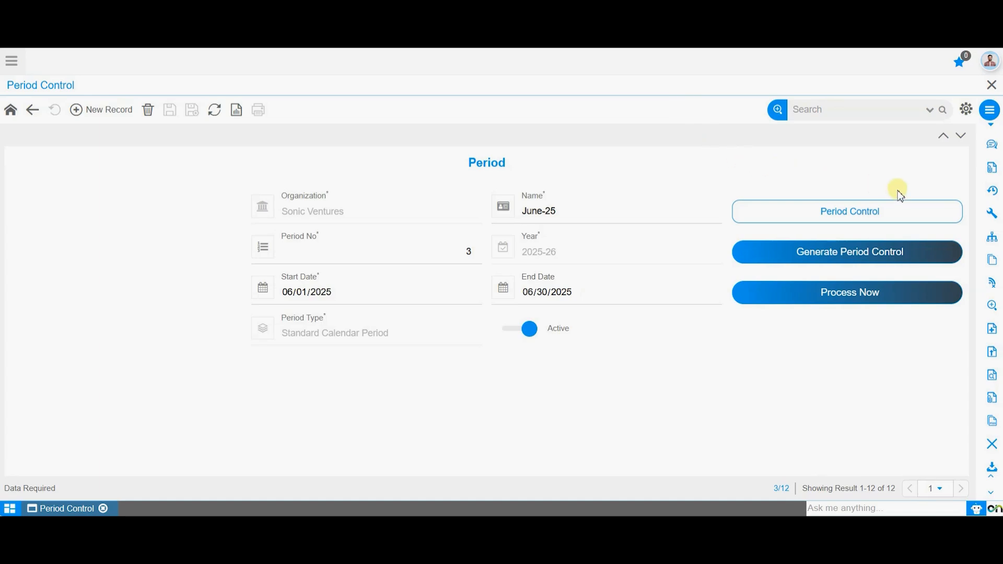
{"action": "left_click", "coordinate": [895, 215]}
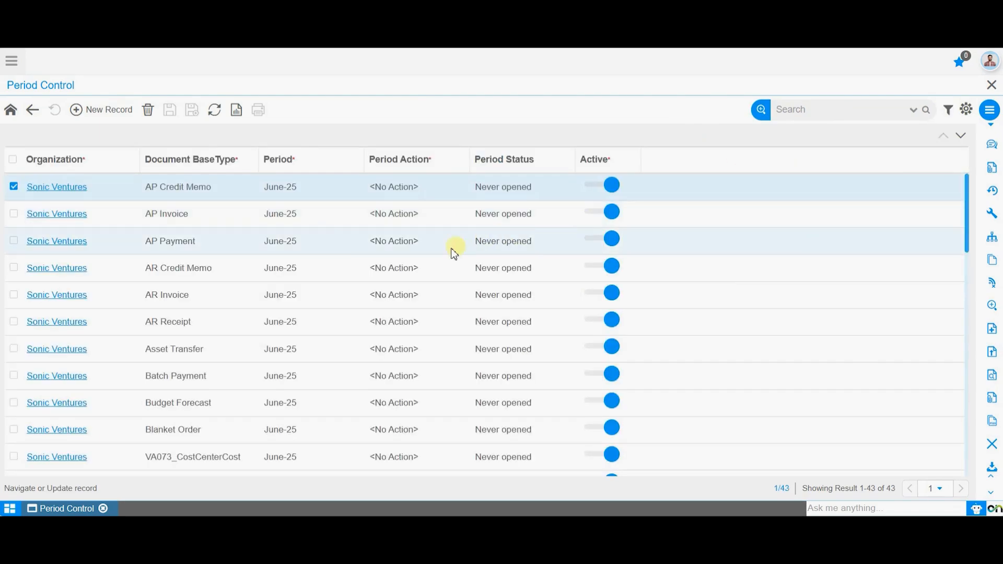
{"action": "scroll", "coordinate": [438, 275], "scroll_direction": "down", "scroll_amount": 11}
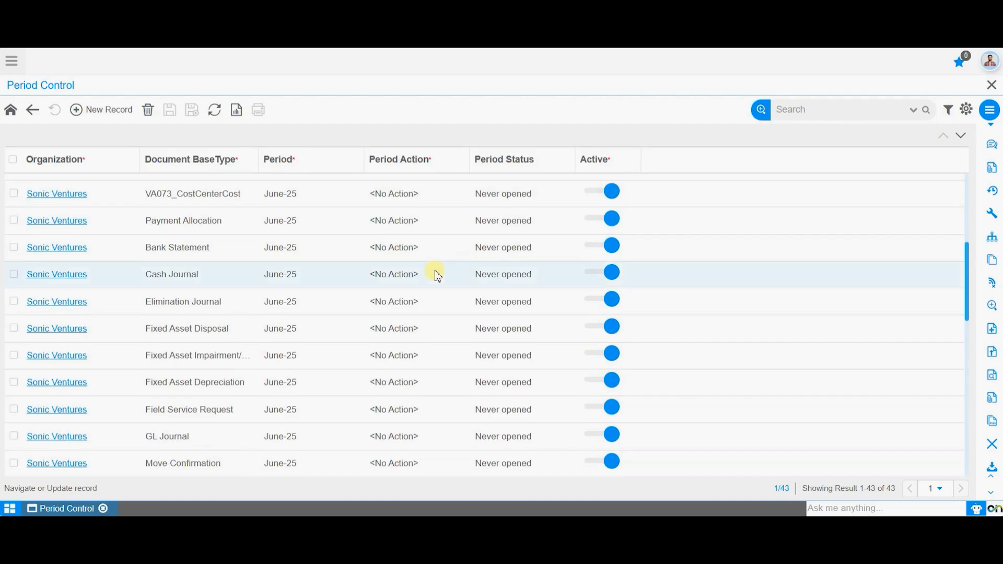
{"action": "scroll", "coordinate": [438, 276], "scroll_direction": "down", "scroll_amount": 4}
{"action": "scroll", "coordinate": [438, 276], "scroll_direction": "up", "scroll_amount": 15}
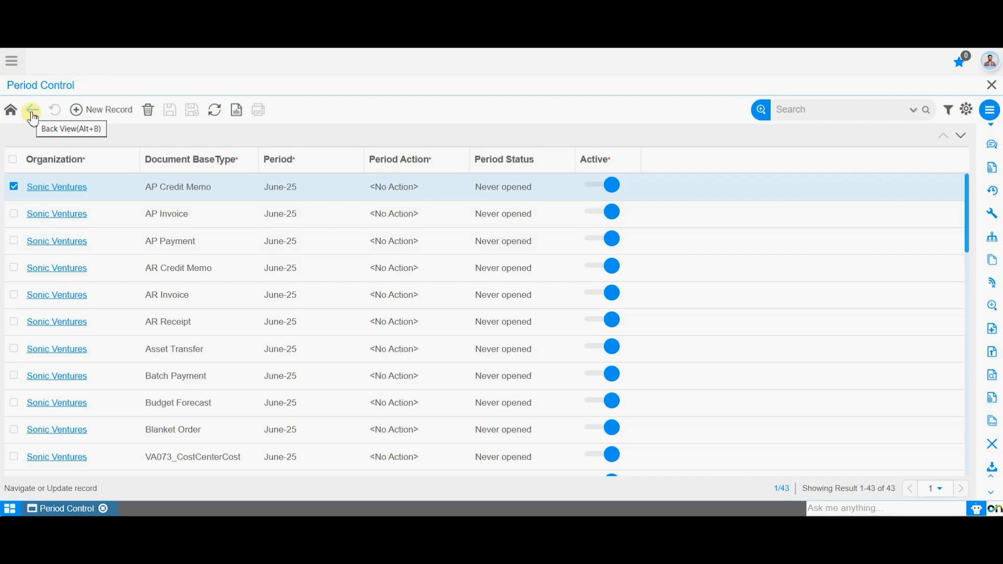
{"action": "left_click", "coordinate": [32, 110]}
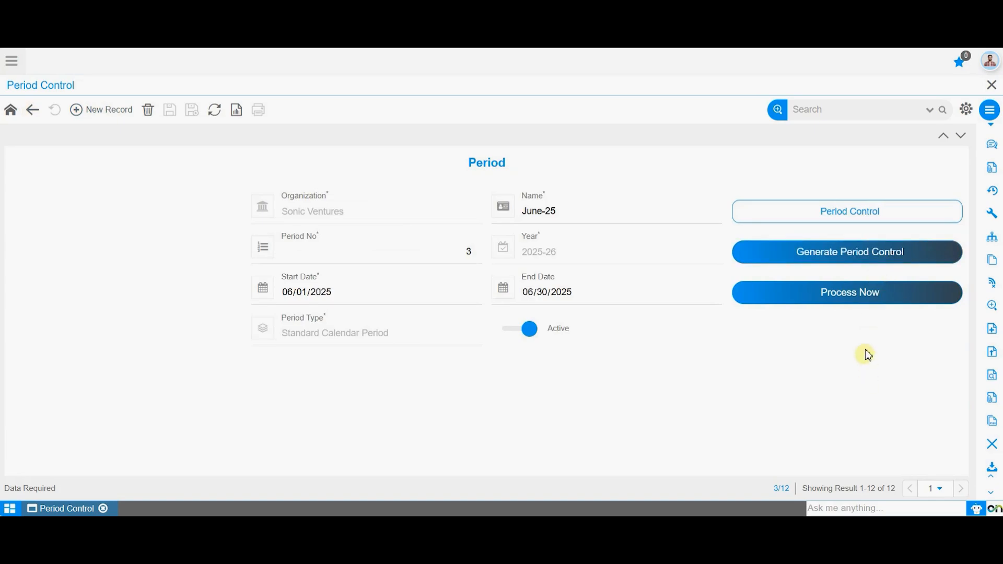
Generate the period control for June-25 and review the statuses of its document base types
{"action": "left_click", "coordinate": [892, 253]}
{"action": "left_click", "coordinate": [892, 211]}
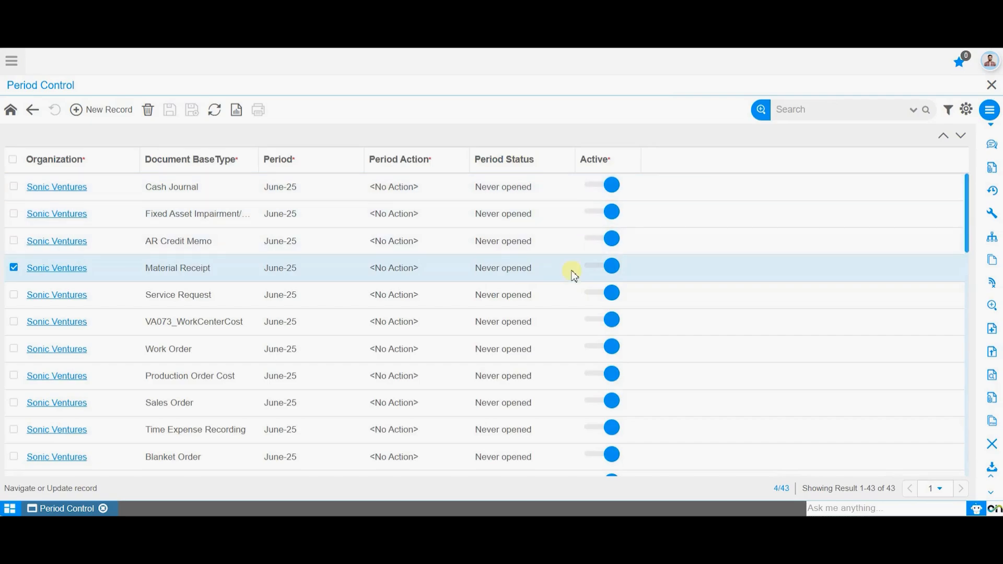
{"action": "scroll", "coordinate": [226, 365], "scroll_direction": "down", "scroll_amount": 5}
{"action": "scroll", "coordinate": [227, 419], "scroll_direction": "down", "scroll_amount": 3}
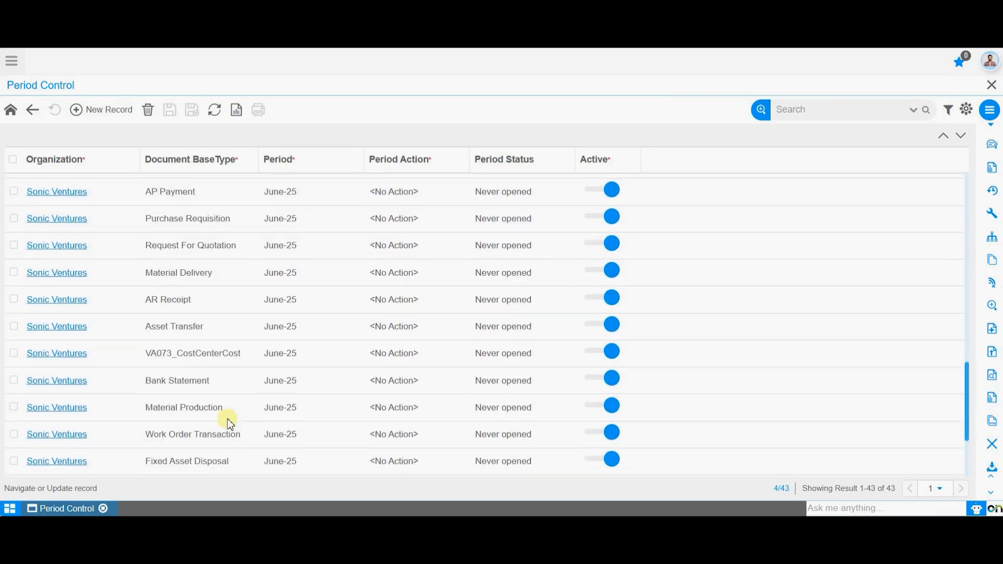
{"action": "scroll", "coordinate": [228, 418], "scroll_direction": "up", "scroll_amount": 8}
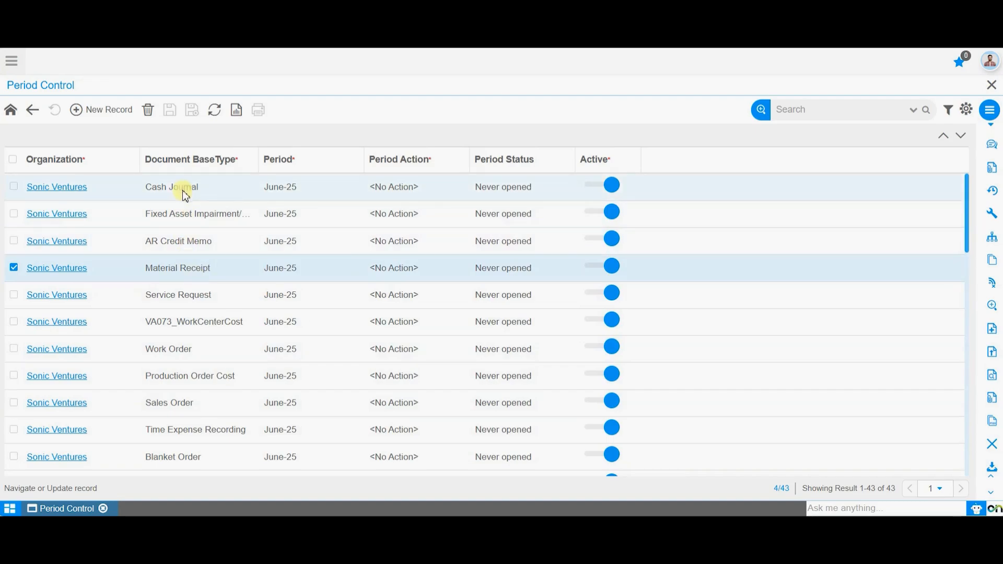
Try setting the June-25 Material Receipt record's Period Action to Open Period, discard the change, and return to the period record
{"action": "double_click", "coordinate": [81, 277]}
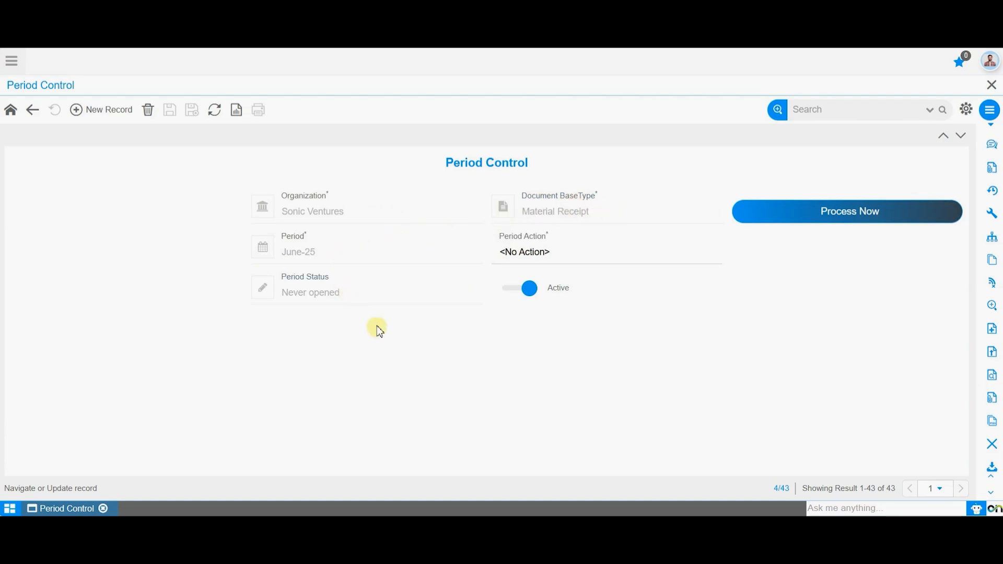
{"action": "left_click", "coordinate": [617, 256]}
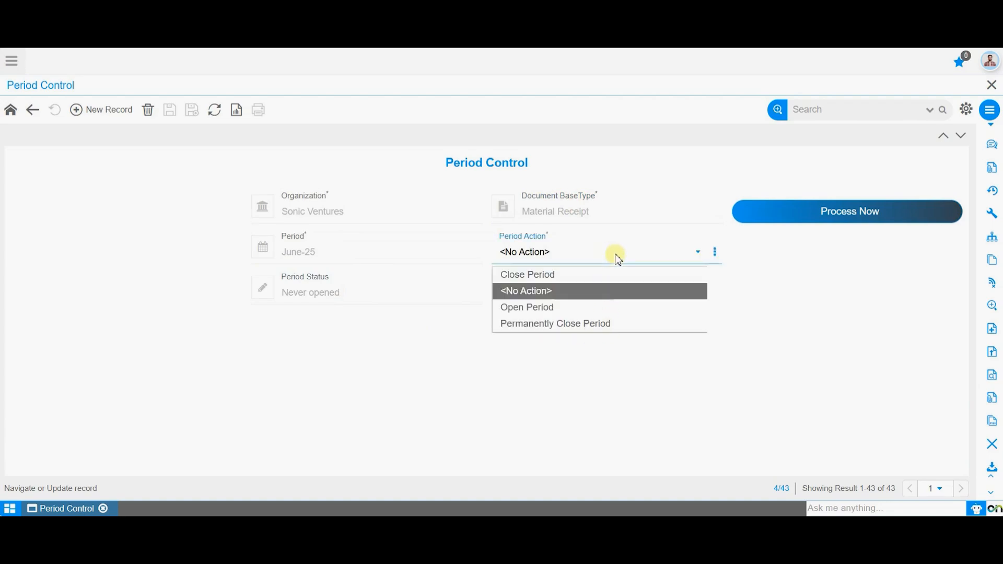
{"action": "left_click", "coordinate": [612, 307]}
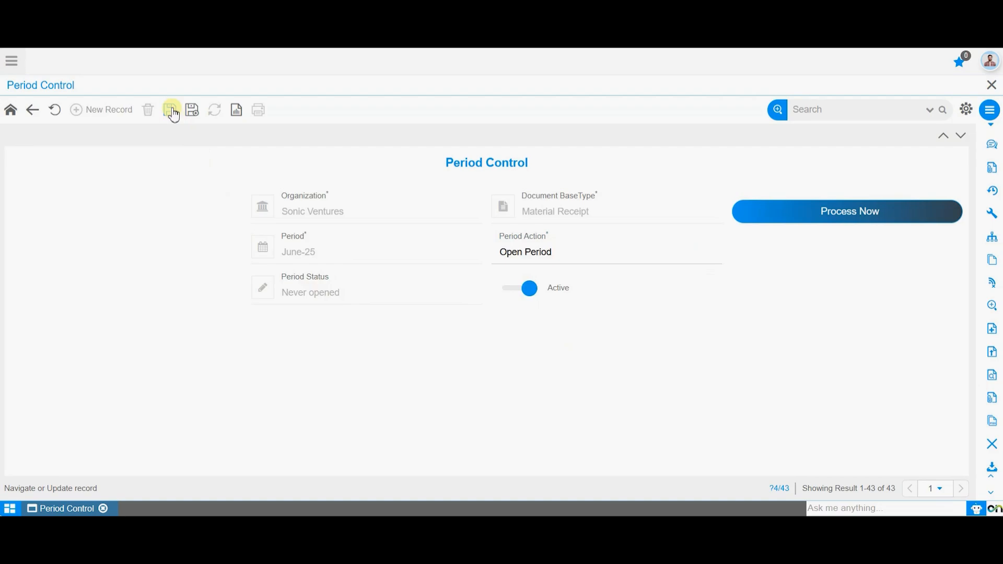
{"action": "left_click", "coordinate": [874, 217]}
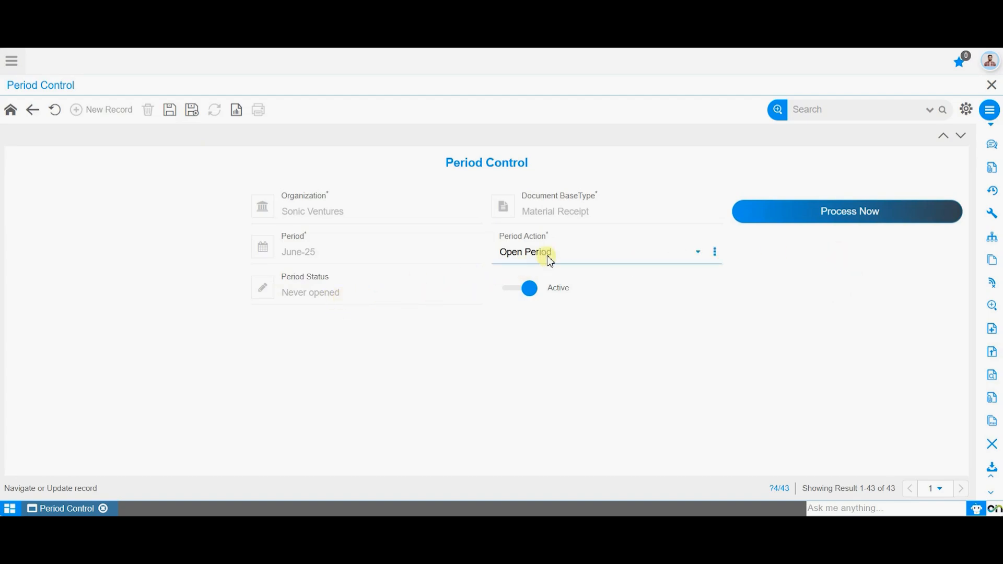
{"action": "left_click", "coordinate": [55, 110]}
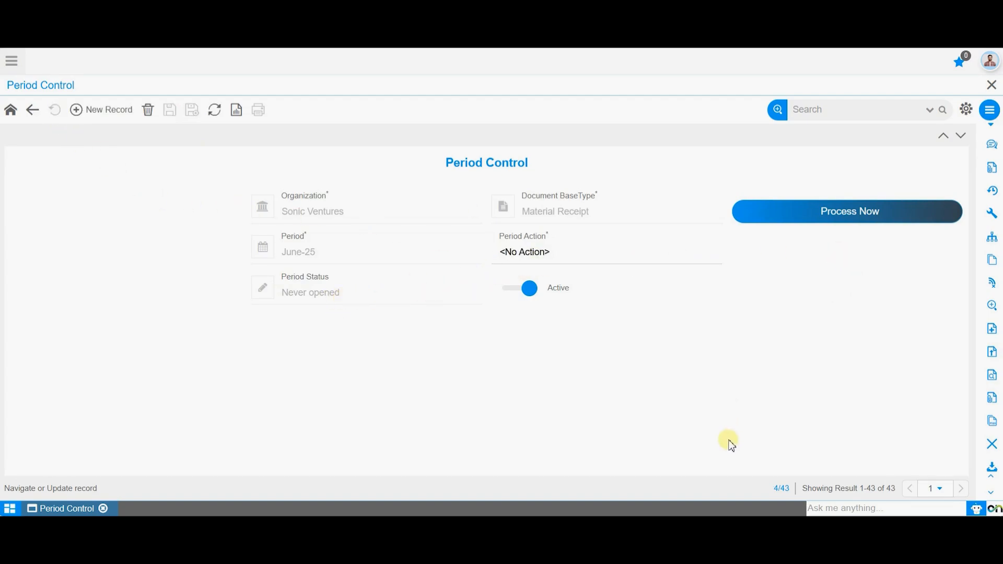
{"action": "left_click", "coordinate": [31, 114]}
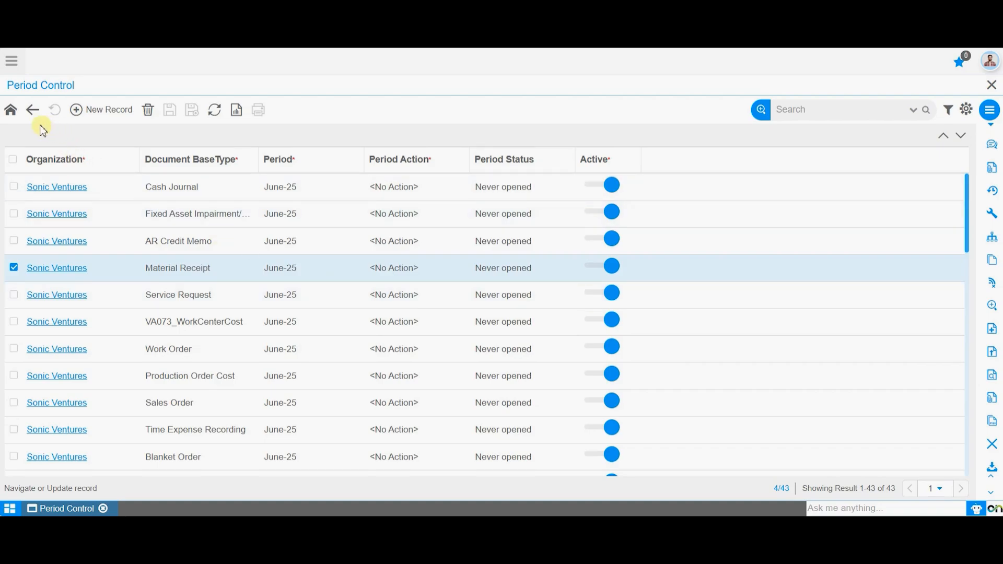
{"action": "left_click", "coordinate": [32, 111]}
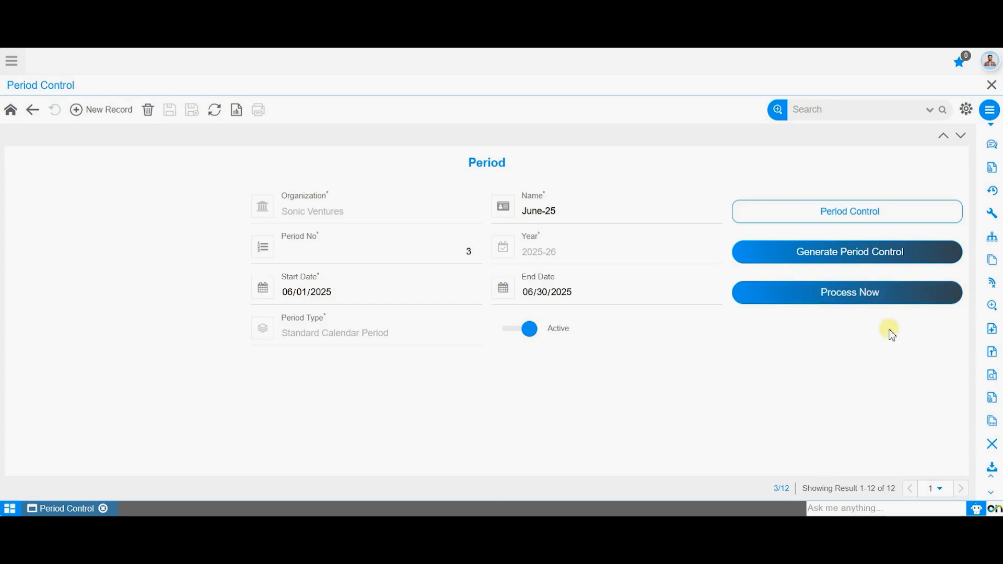
Look through the document base type choices, leave that field empty, and process June-25 for Sonic Ventures with the Open Period action
{"action": "left_click", "coordinate": [879, 298]}
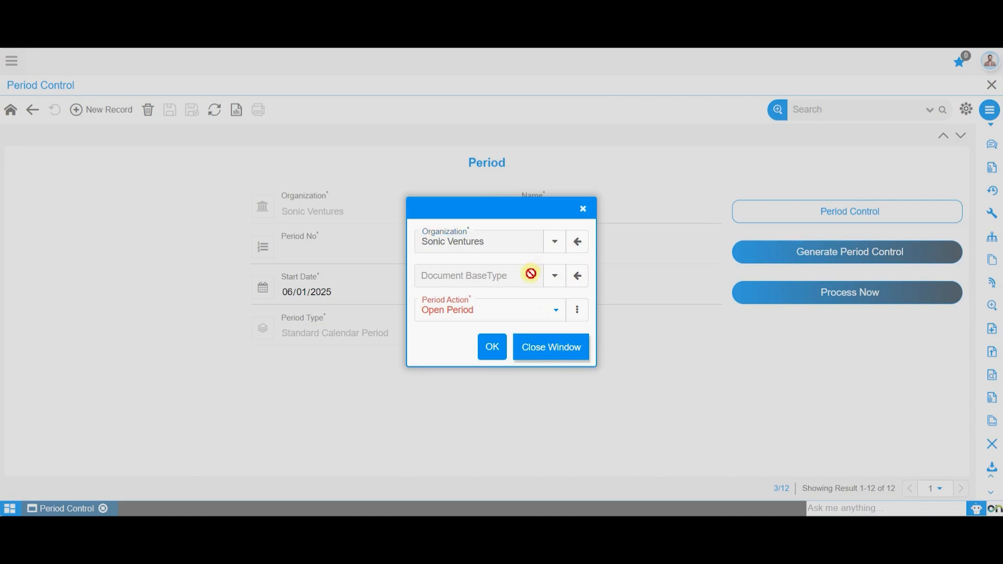
{"action": "left_click", "coordinate": [555, 275]}
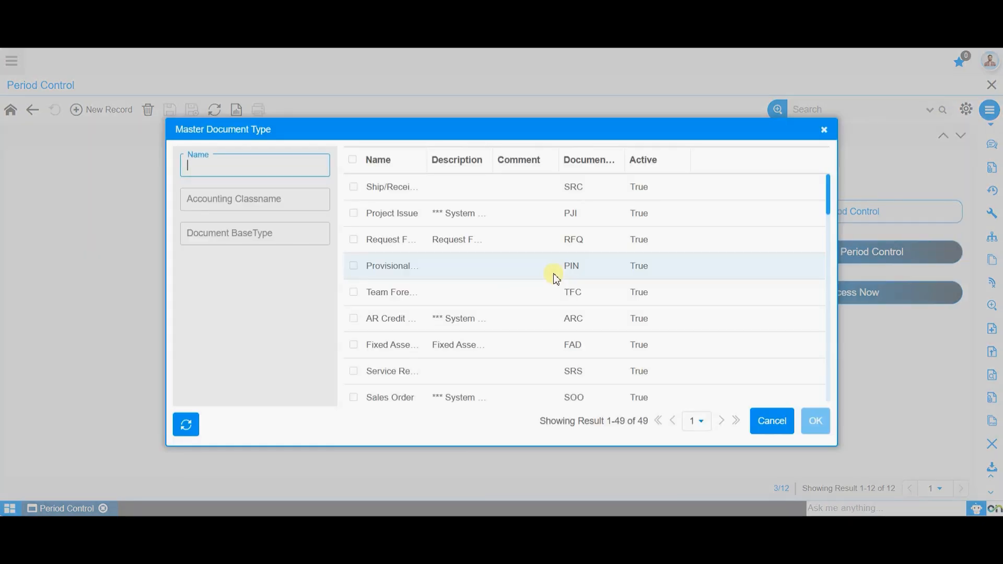
{"action": "scroll", "coordinate": [558, 335], "scroll_direction": "down", "scroll_amount": 10}
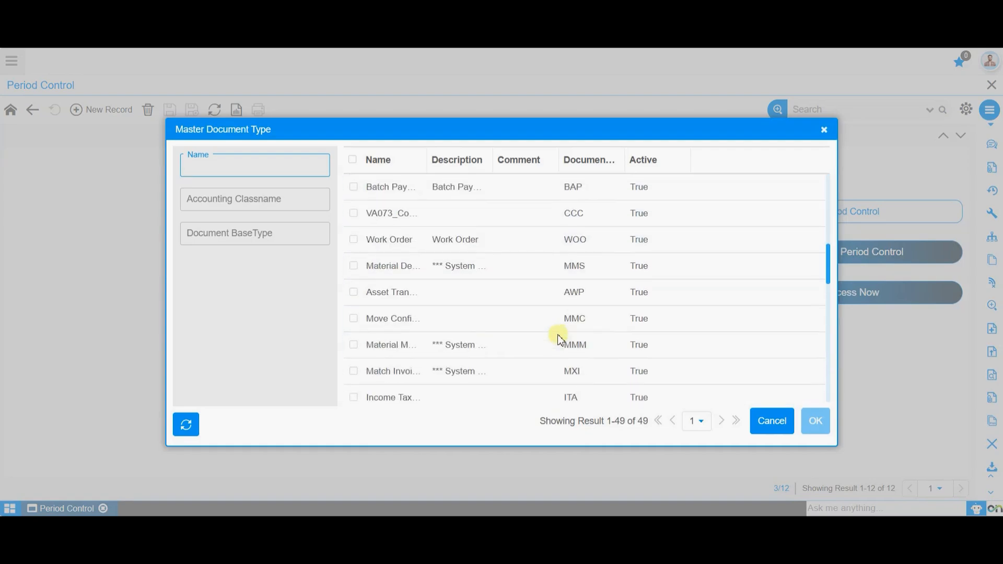
{"action": "scroll", "coordinate": [560, 340], "scroll_direction": "down", "scroll_amount": 4}
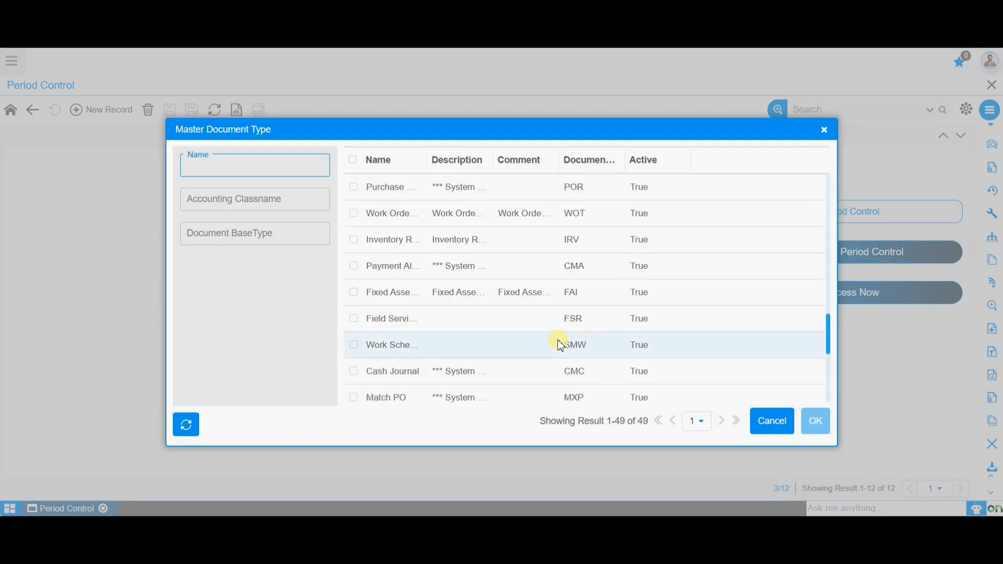
{"action": "scroll", "coordinate": [559, 342], "scroll_direction": "down", "scroll_amount": 5}
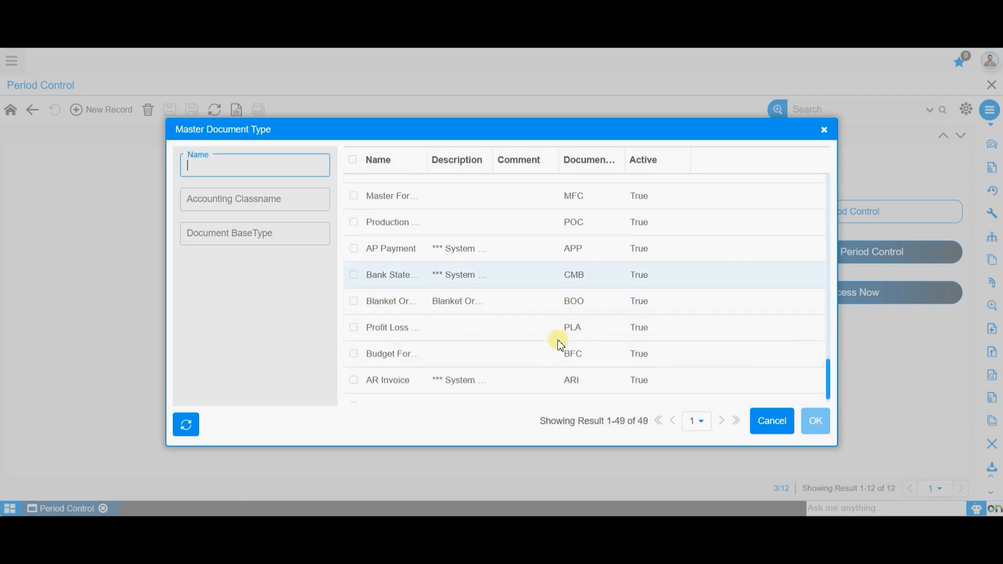
{"action": "left_click", "coordinate": [782, 424]}
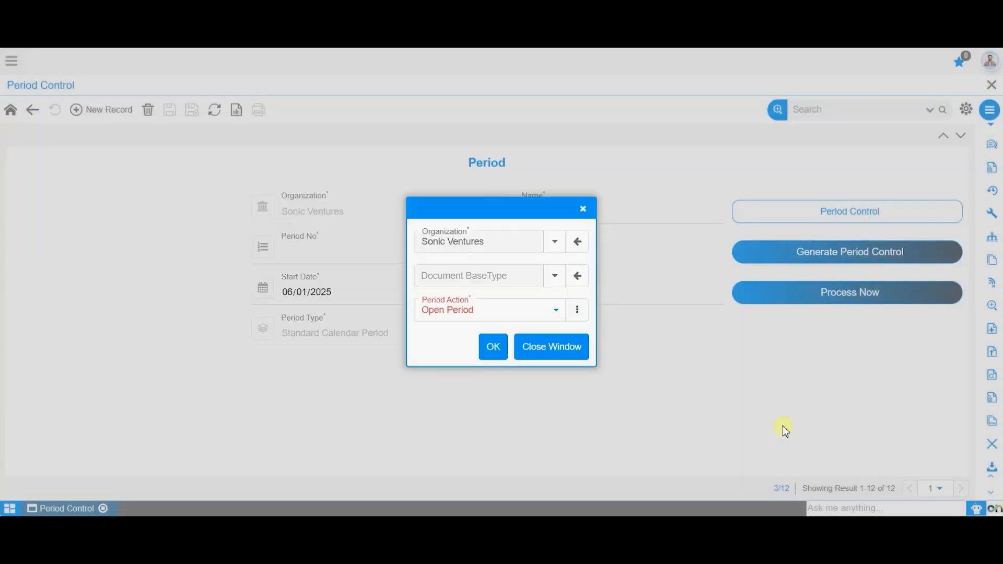
{"action": "left_click", "coordinate": [520, 312]}
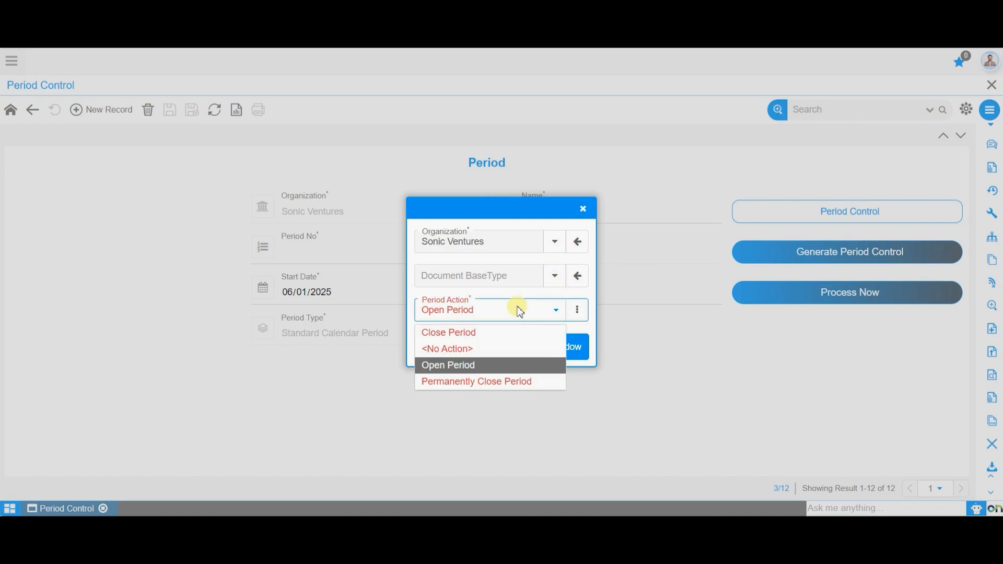
{"action": "left_click", "coordinate": [500, 363]}
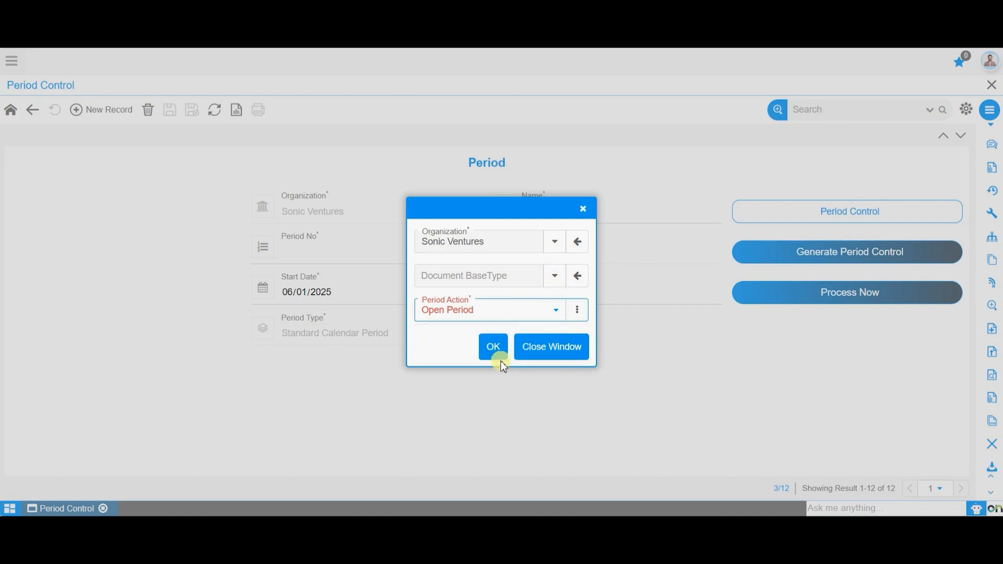
{"action": "left_click", "coordinate": [495, 347]}
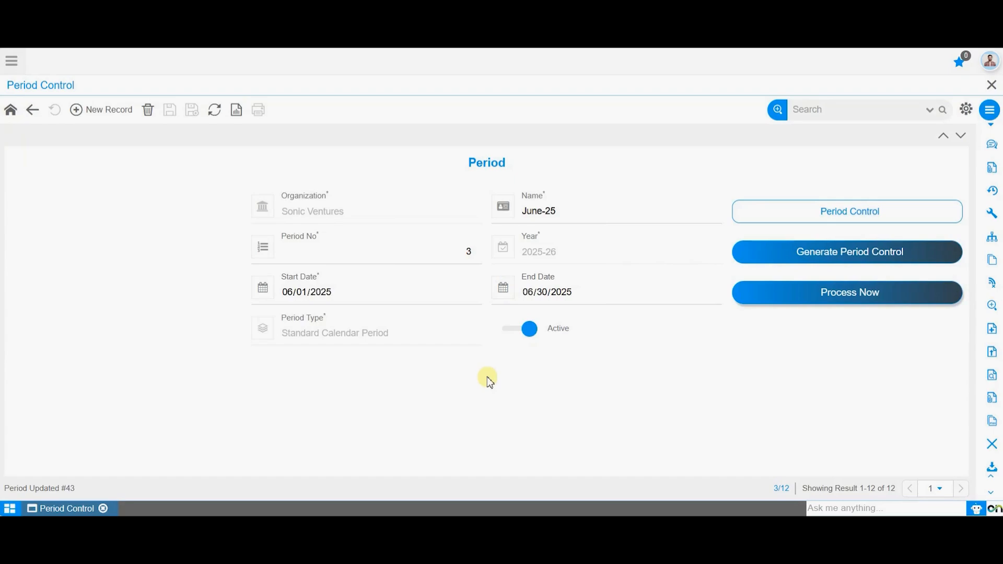
Check the processing message and review the period status of every document base type under June-25
{"action": "left_click_drag", "start_coordinate": [6, 488], "coordinate": [83, 492]}
{"action": "left_click", "coordinate": [246, 418]}
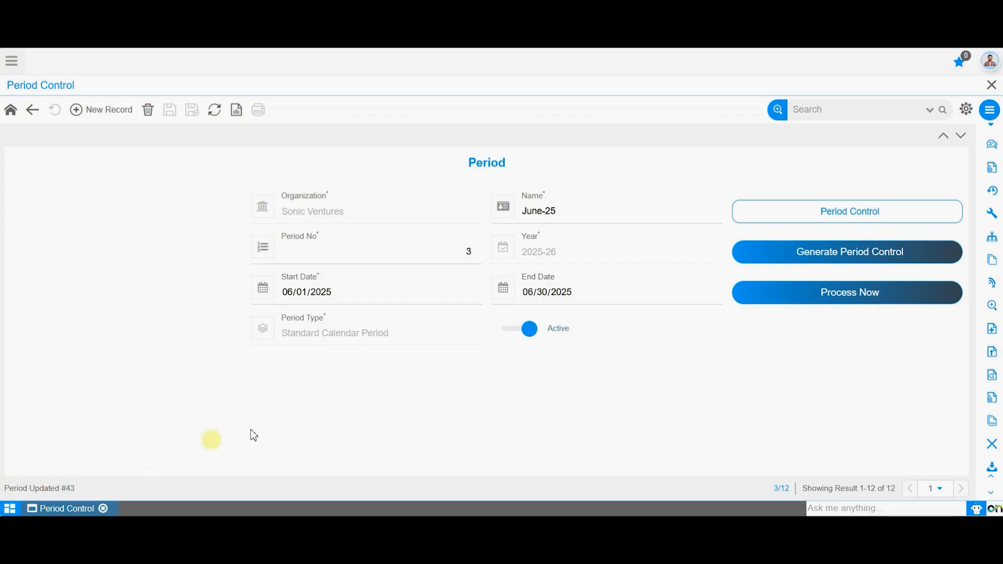
{"action": "left_click", "coordinate": [846, 223]}
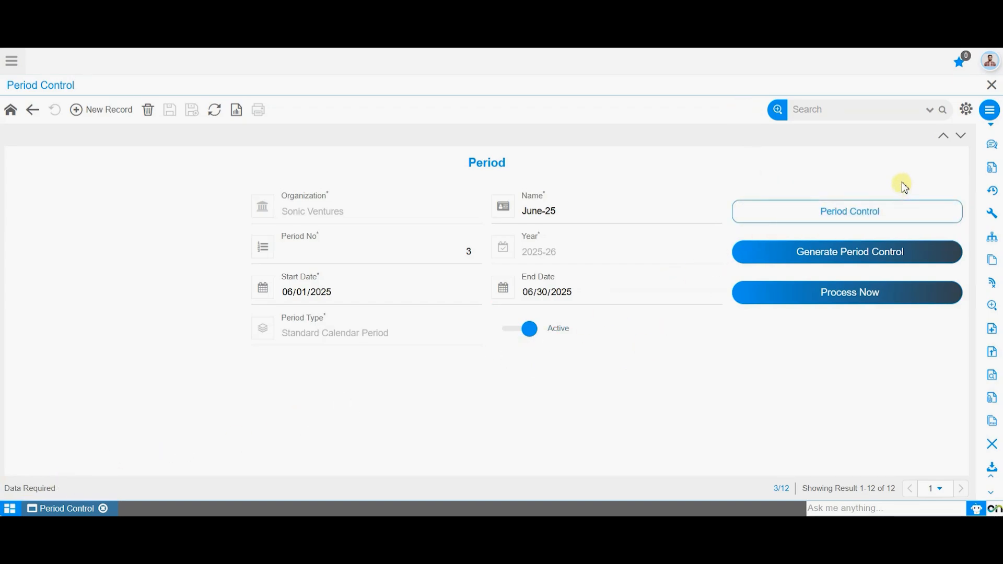
{"action": "left_click", "coordinate": [890, 214]}
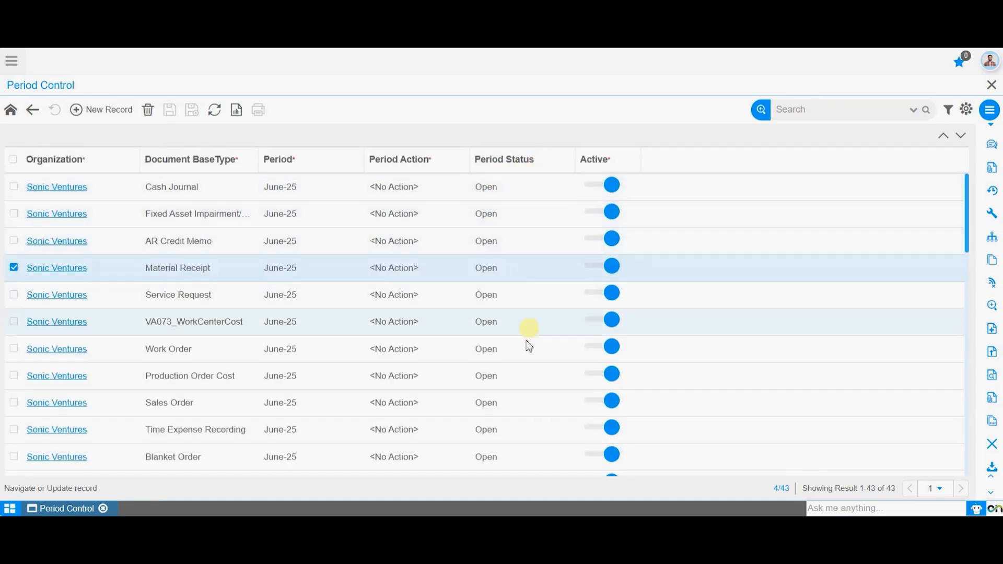
{"action": "scroll", "coordinate": [522, 365], "scroll_direction": "down", "scroll_amount": 10}
{"action": "scroll", "coordinate": [523, 386], "scroll_direction": "down", "scroll_amount": 3}
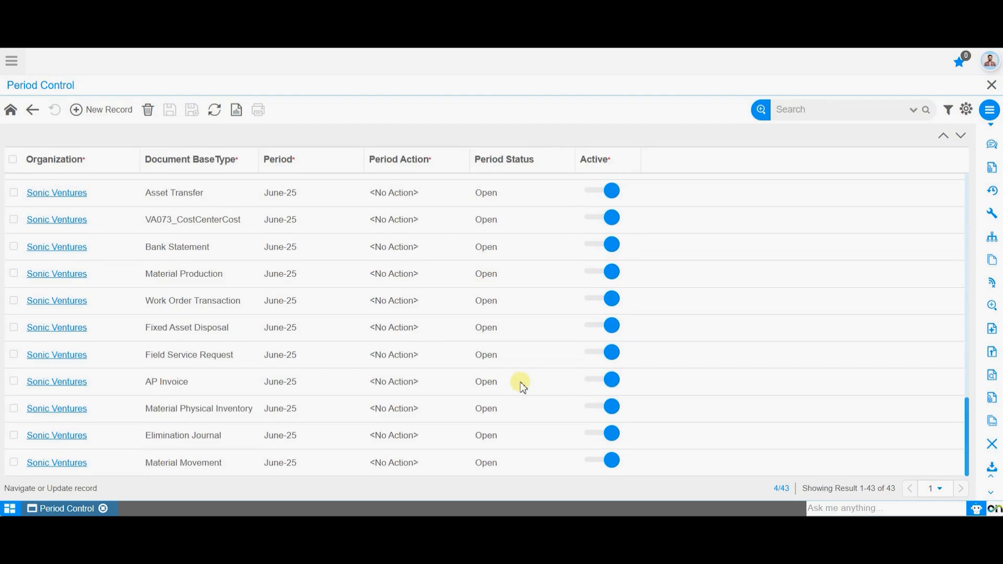
{"action": "scroll", "coordinate": [521, 384], "scroll_direction": "up", "scroll_amount": 13}
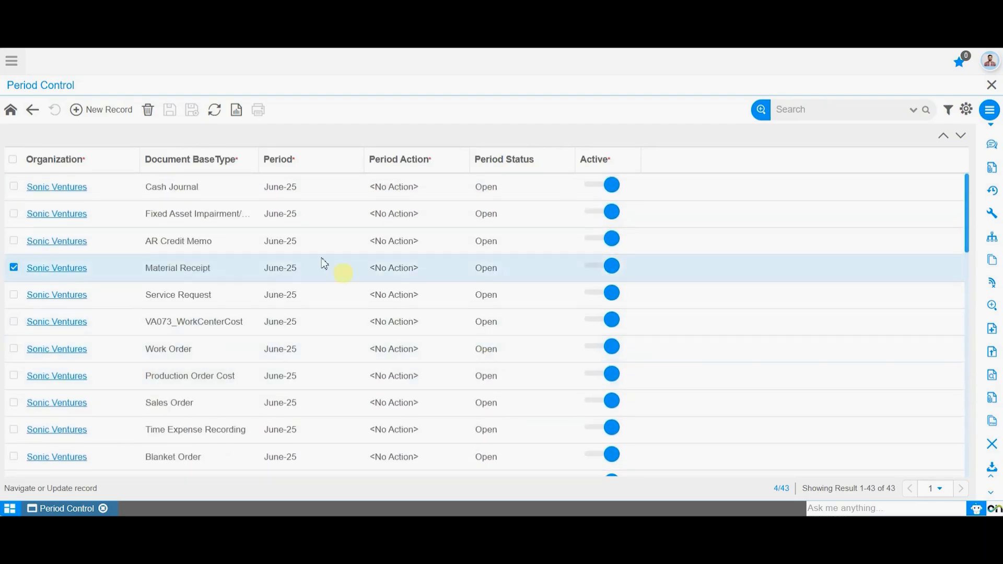